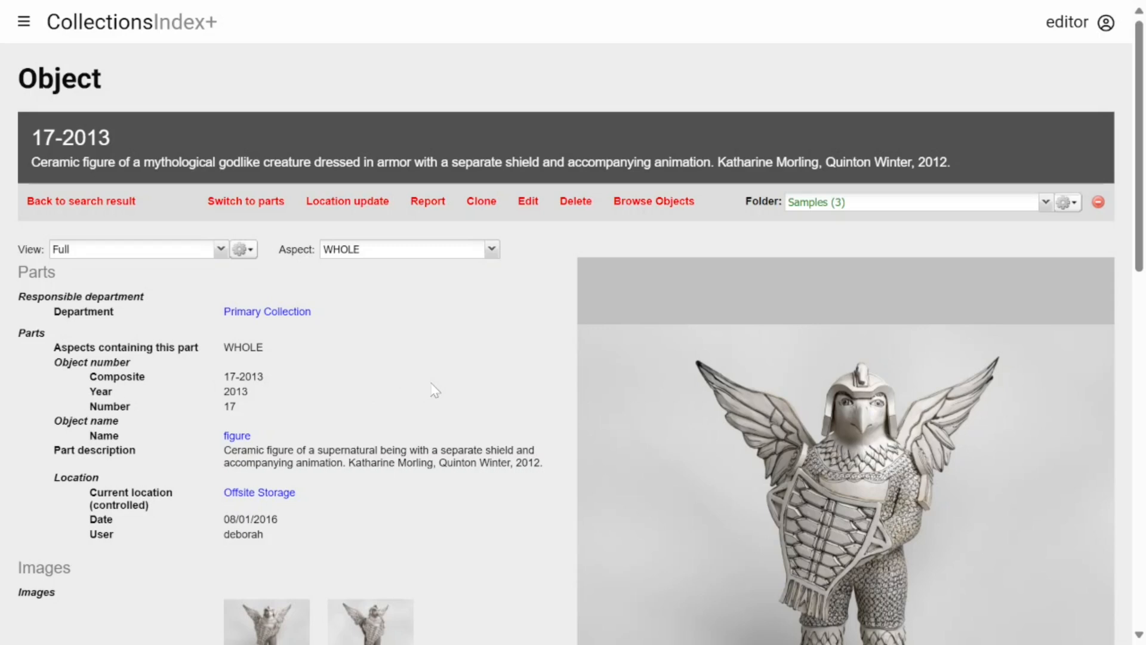
# Scroll down through object 17-2013's record.
pyautogui.scroll(-12, 417, 358)
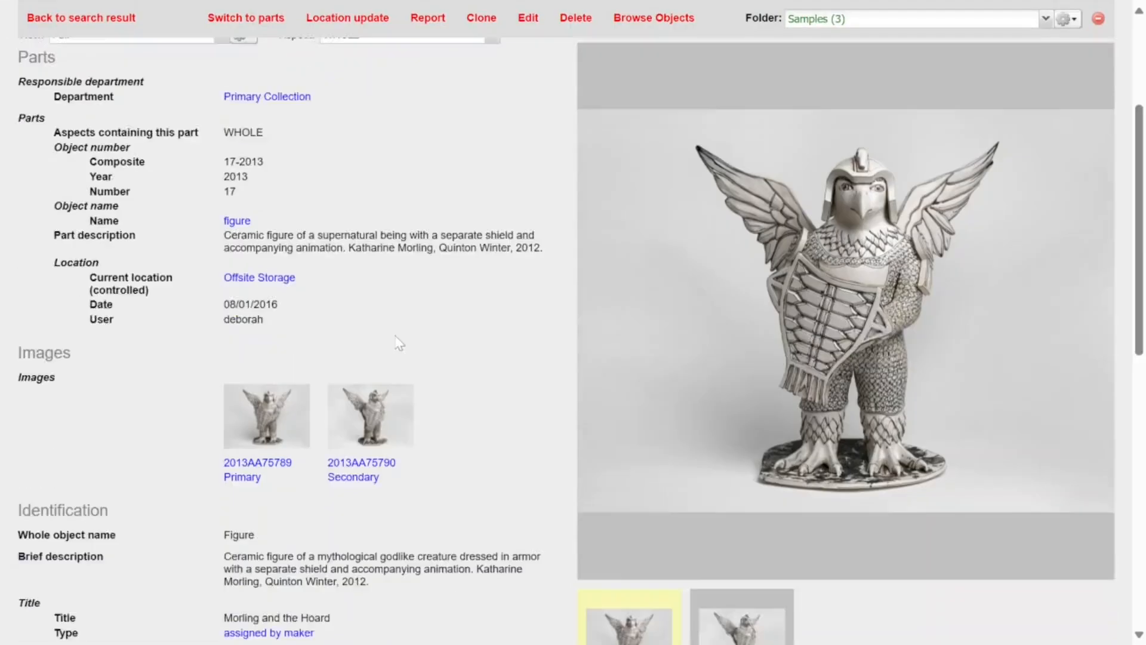
pyautogui.scroll(-2, 382, 311)
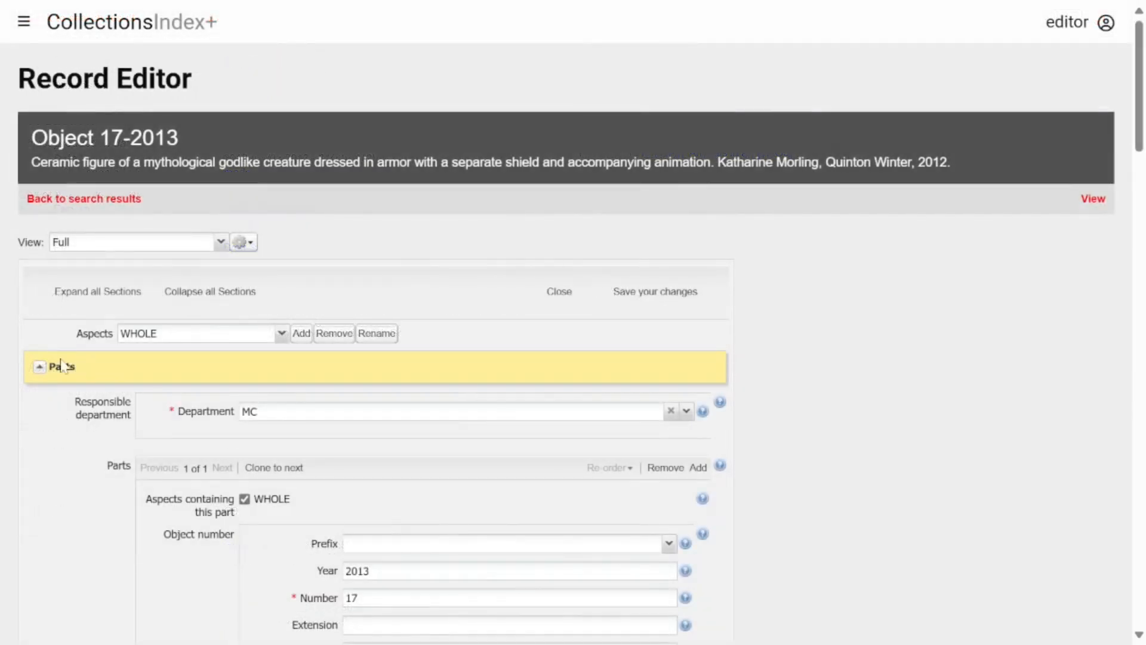
# Collapse Parts, expand Extra fields and keep Special Category (value A+) as the field name.
pyautogui.click(39, 367)
pyautogui.moveTo(1140, 143); pyautogui.dragTo(1136, 508)
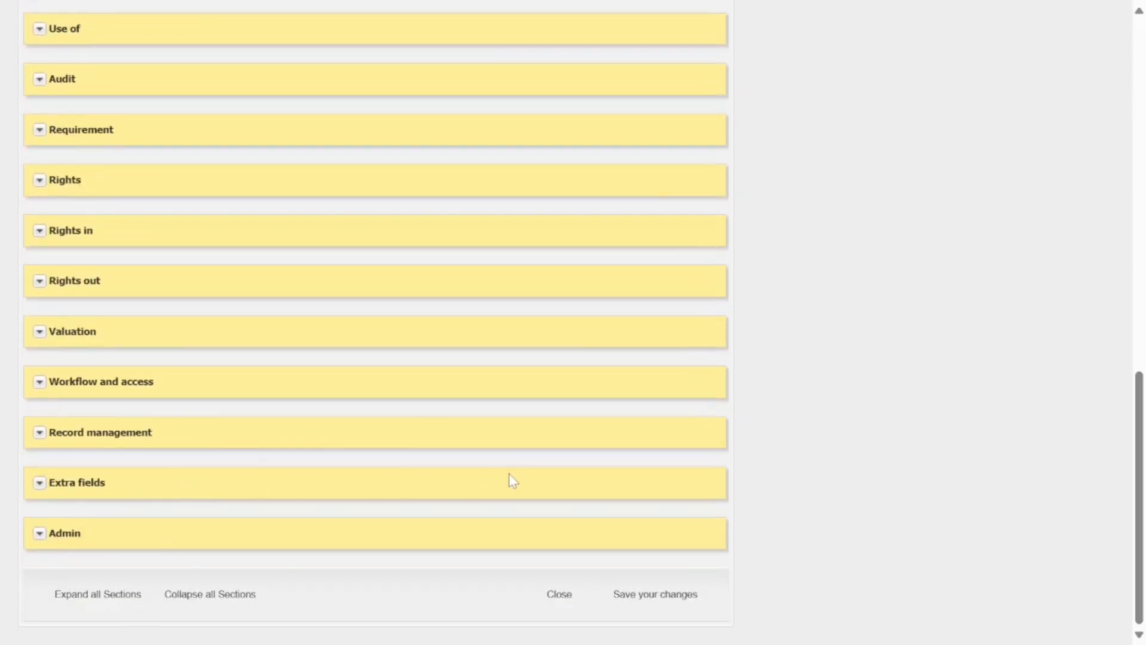
pyautogui.click(39, 486)
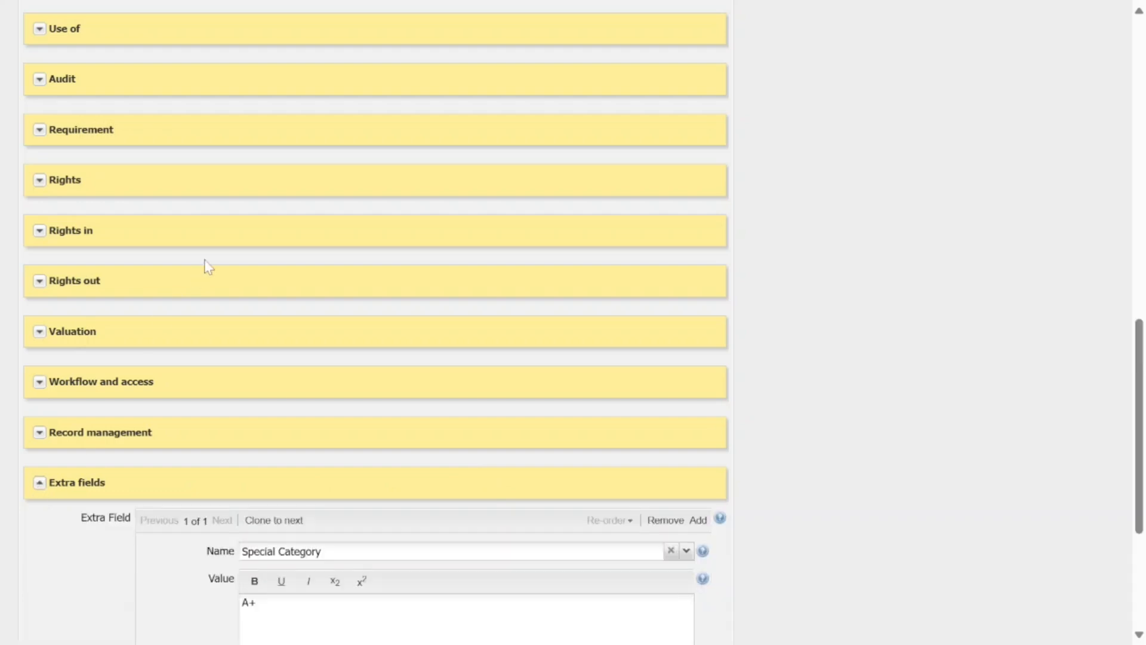
pyautogui.scroll(-4, 207, 266)
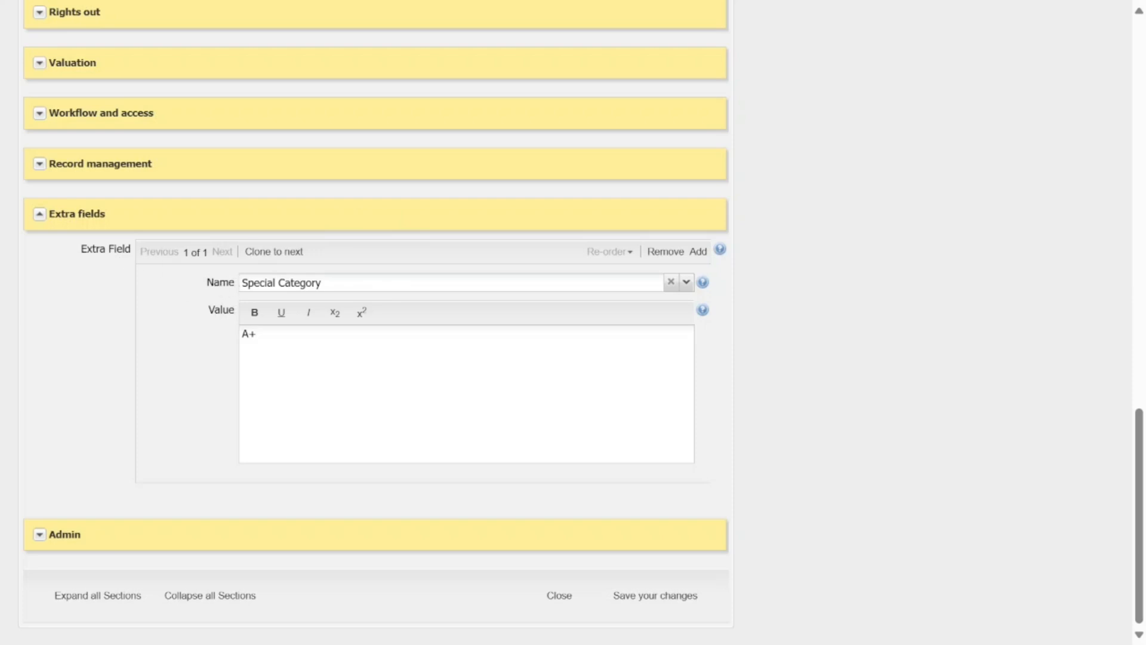
pyautogui.moveTo(323, 283); pyautogui.dragTo(300, 283)
pyautogui.click(254, 283)
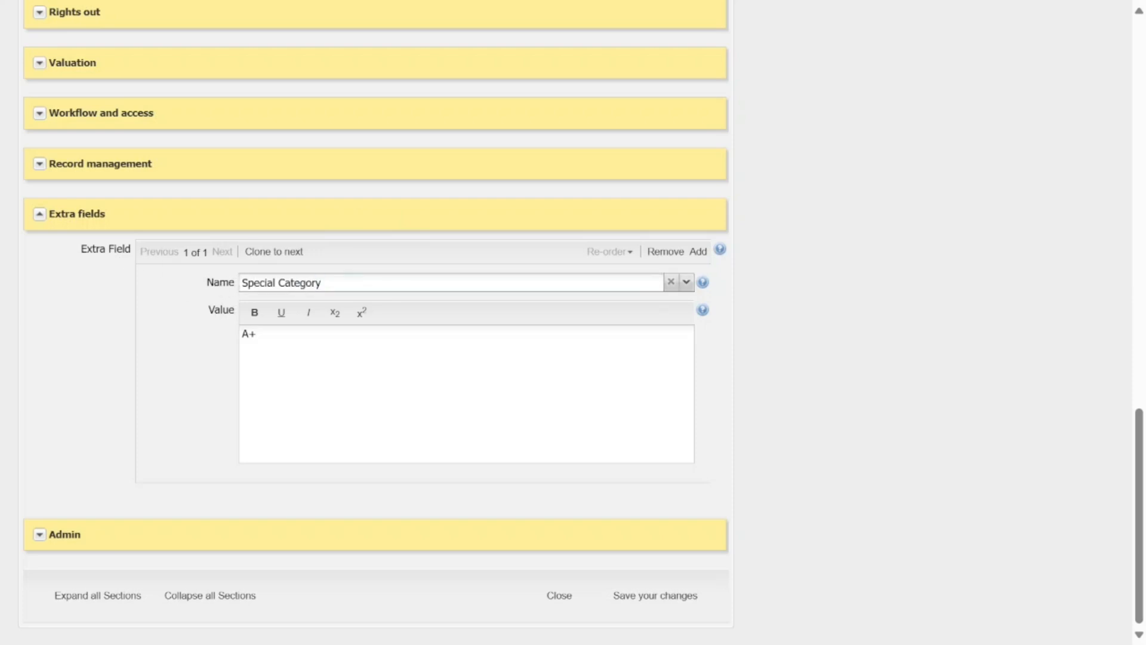
pyautogui.click(687, 282)
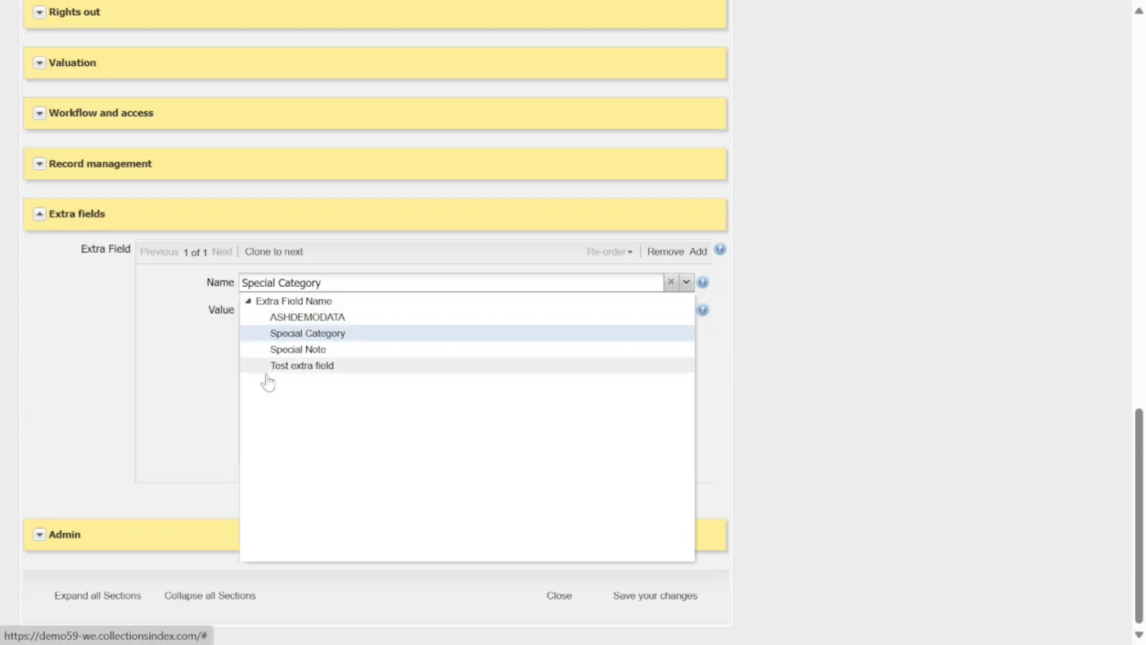
pyautogui.click(332, 342)
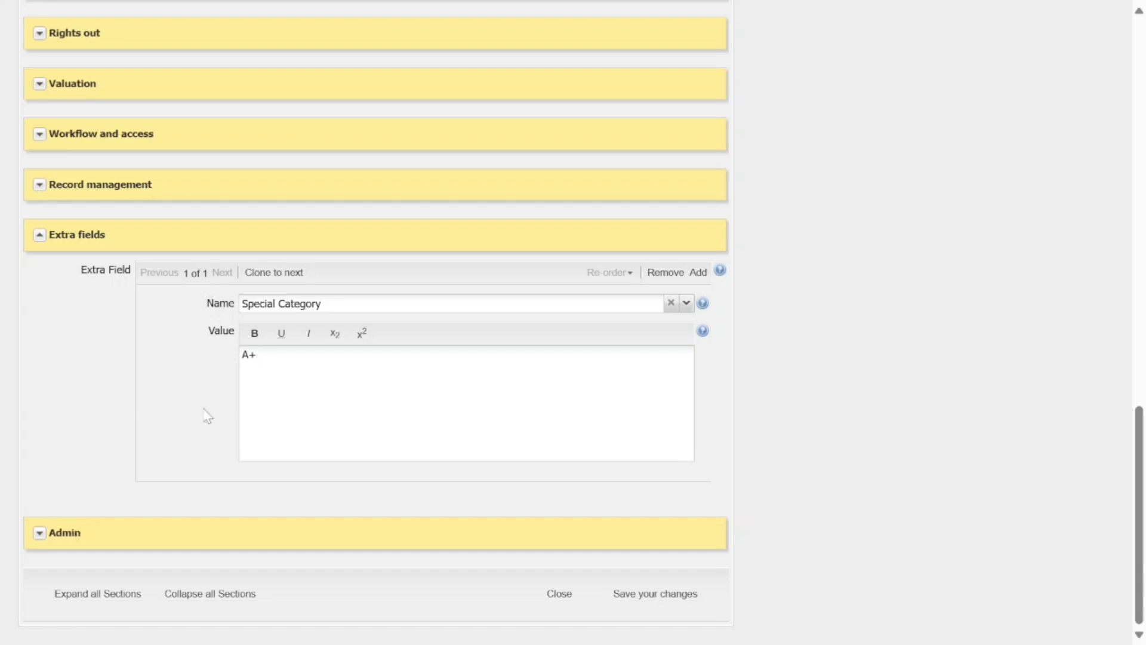
# Add a Special Note extra field with the value 'Test special note'.
pyautogui.click(700, 274)
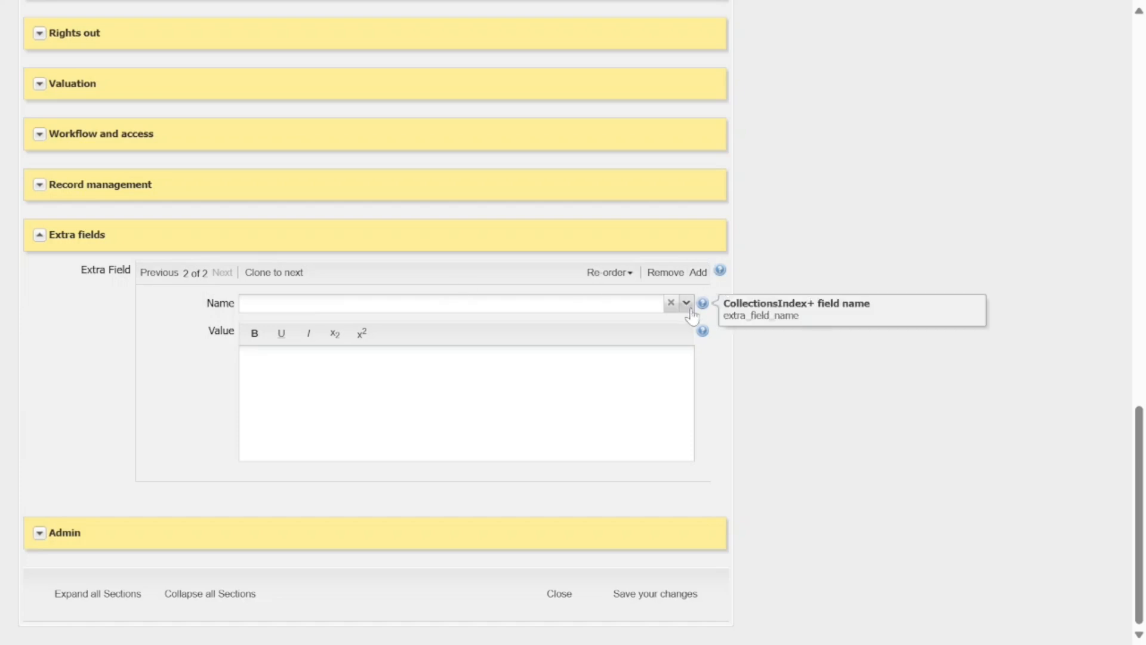
pyautogui.click(687, 305)
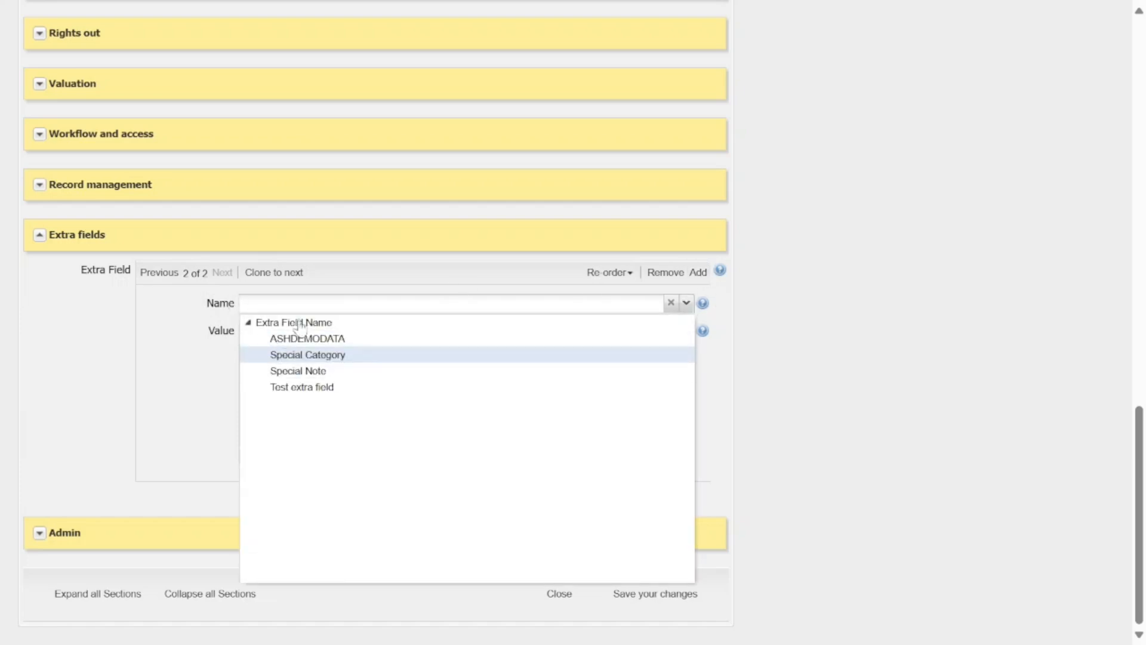
pyautogui.click(304, 372)
pyautogui.write('Te')
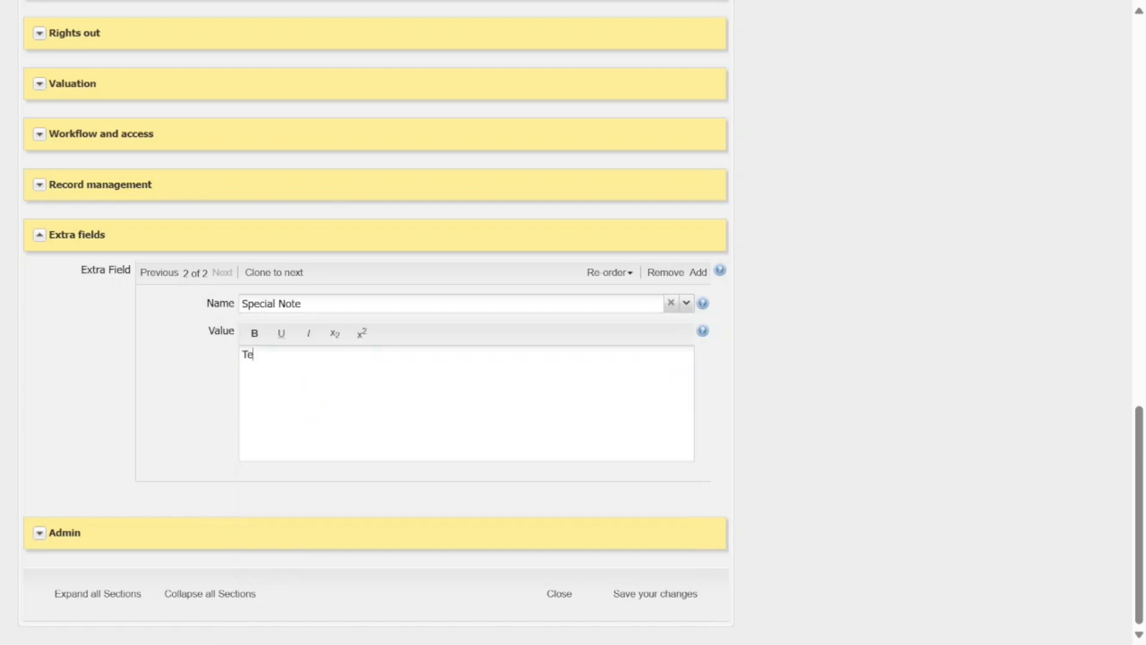
pyautogui.write('st special note')
# Save the record changes, dismiss the success message and review the object page.
pyautogui.click(656, 605)
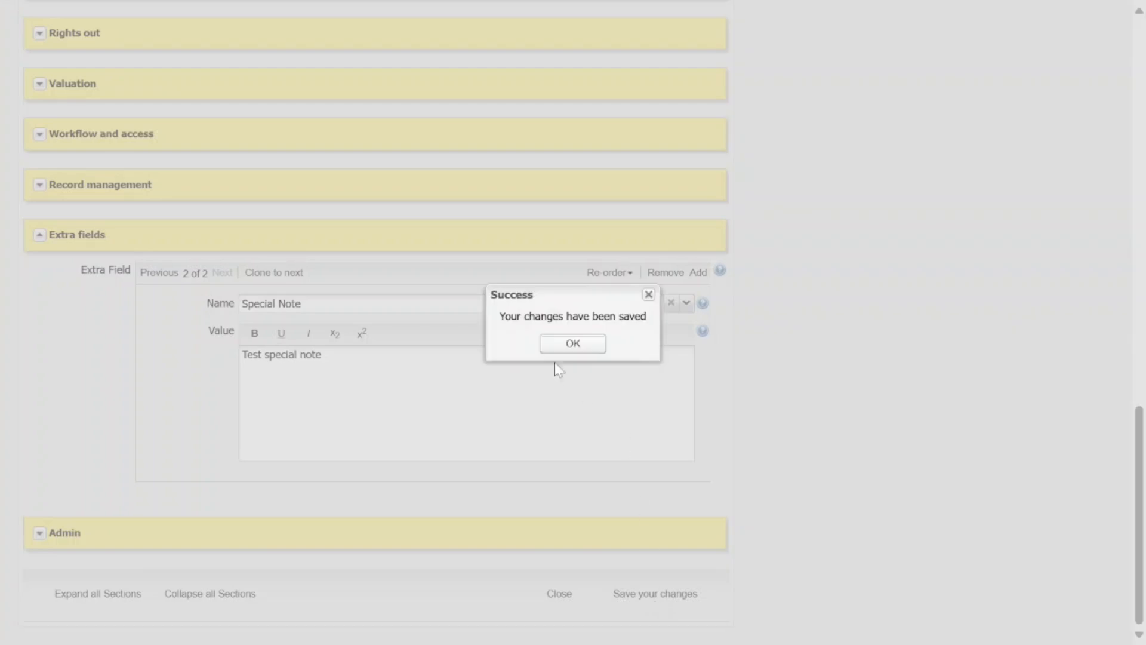
pyautogui.click(570, 344)
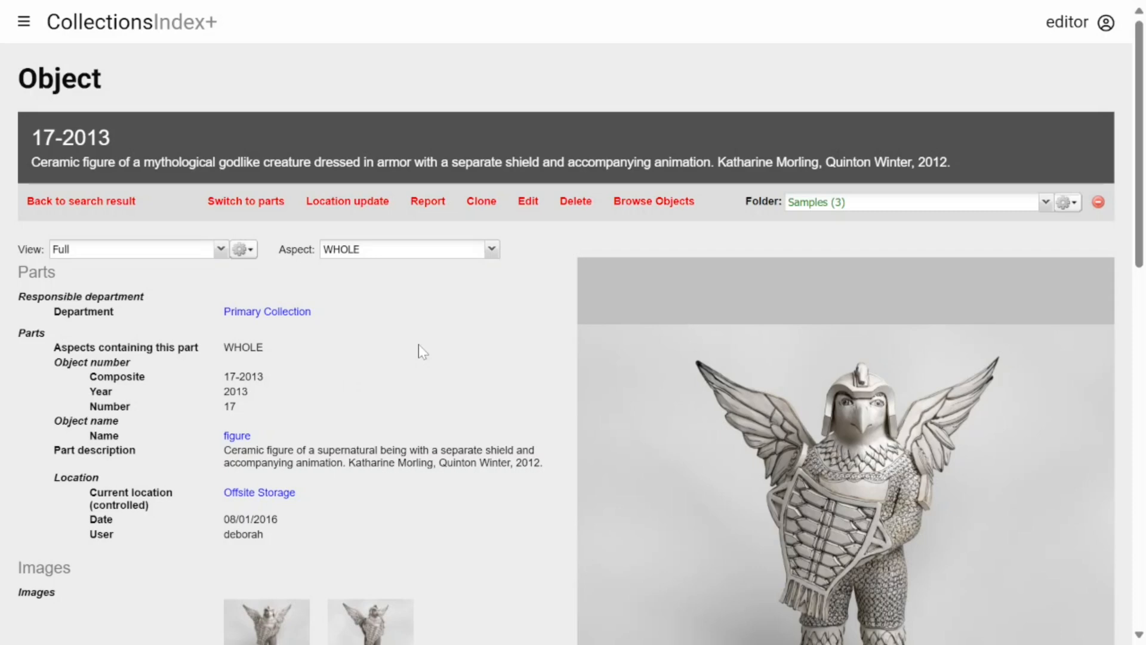
pyautogui.scroll(-15, 430, 349)
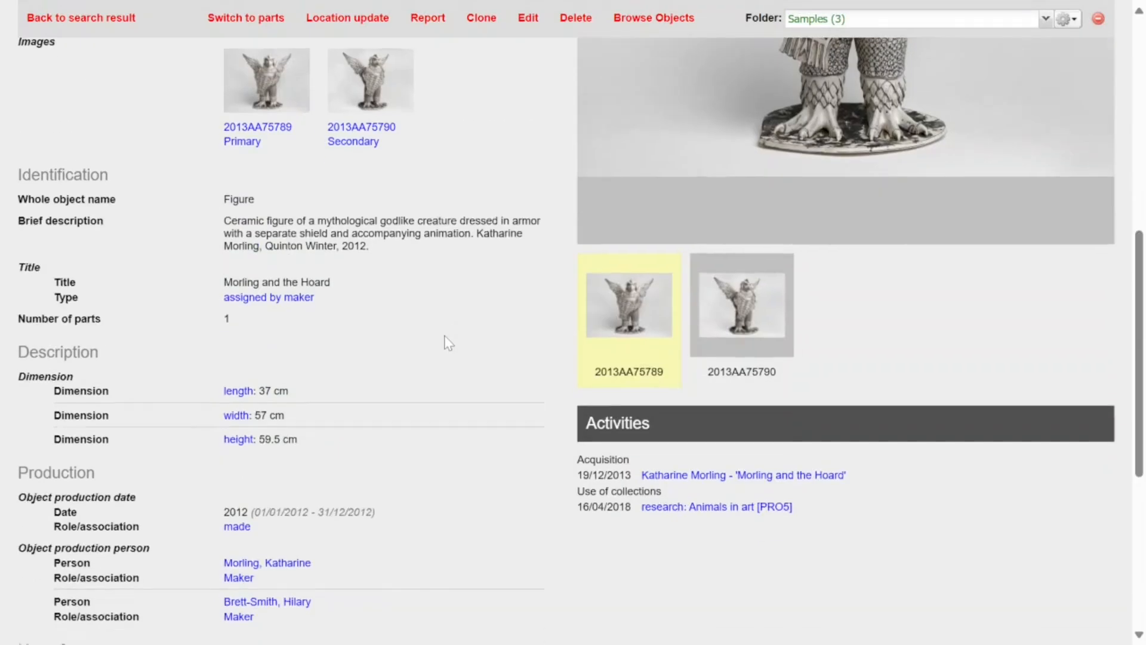
pyautogui.scroll(-2, 449, 344)
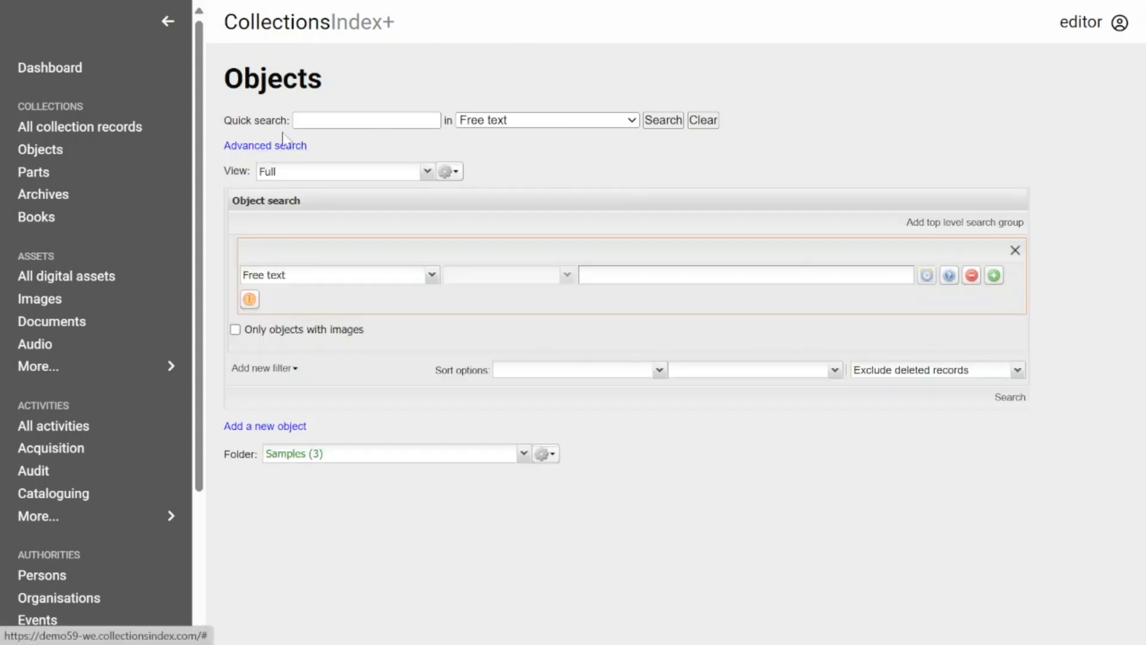
# Choose Extra Field Name as the object search field.
pyautogui.click(432, 276)
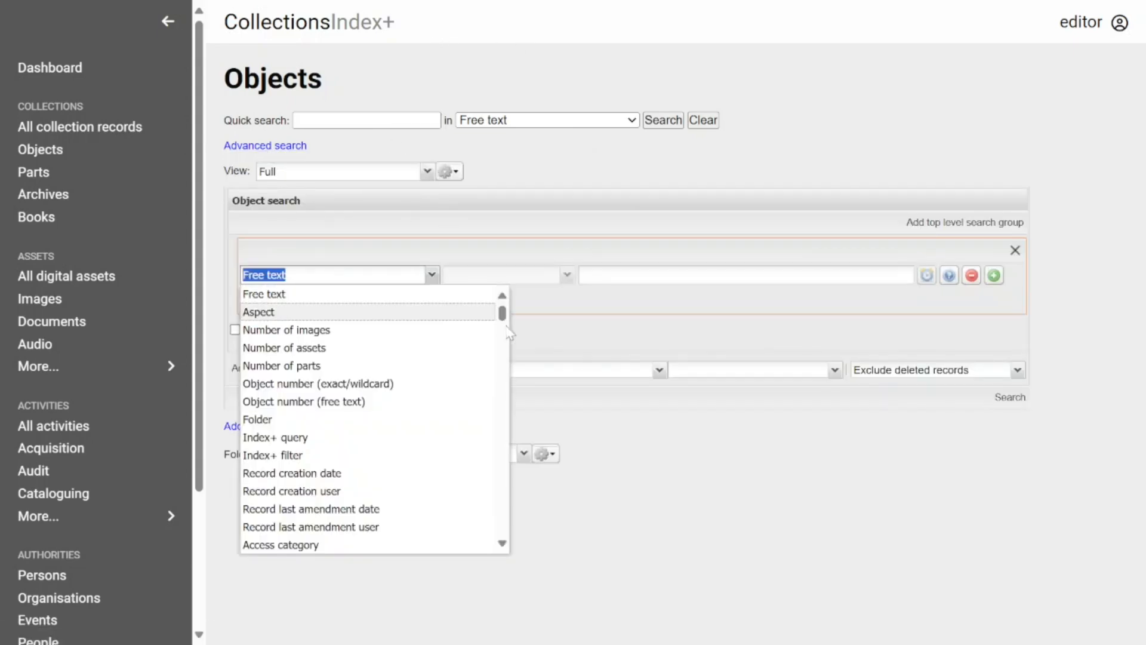
pyautogui.moveTo(501, 322); pyautogui.dragTo(502, 467)
pyautogui.scroll(-15, 307, 397)
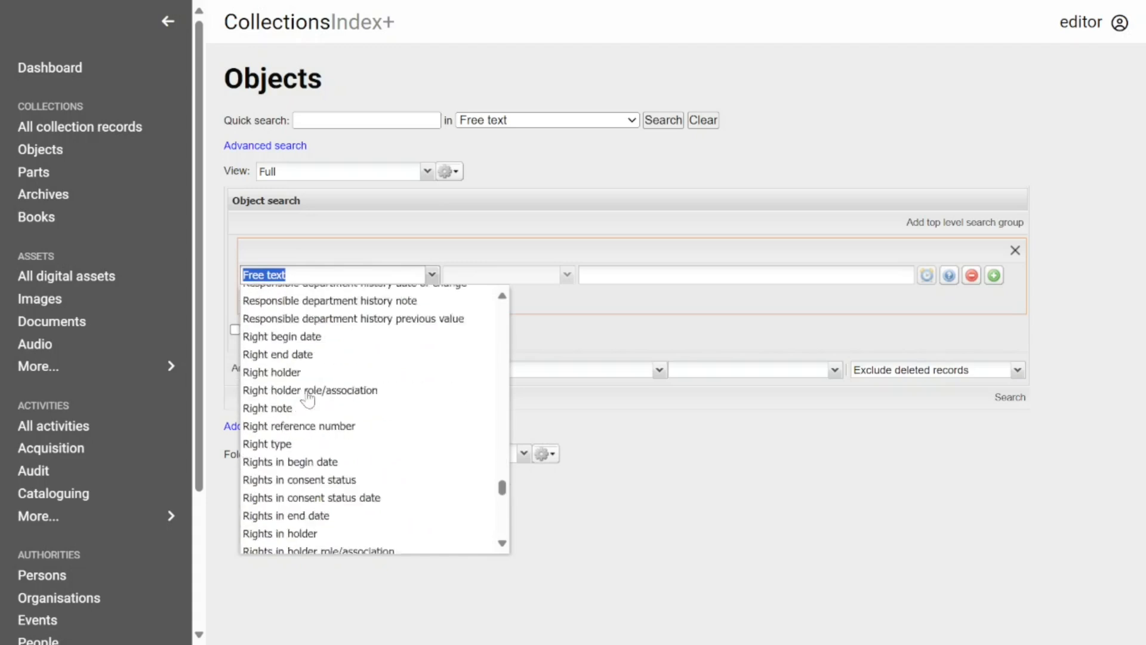
pyautogui.scroll(3, 306, 395)
pyautogui.scroll(-8, 306, 398)
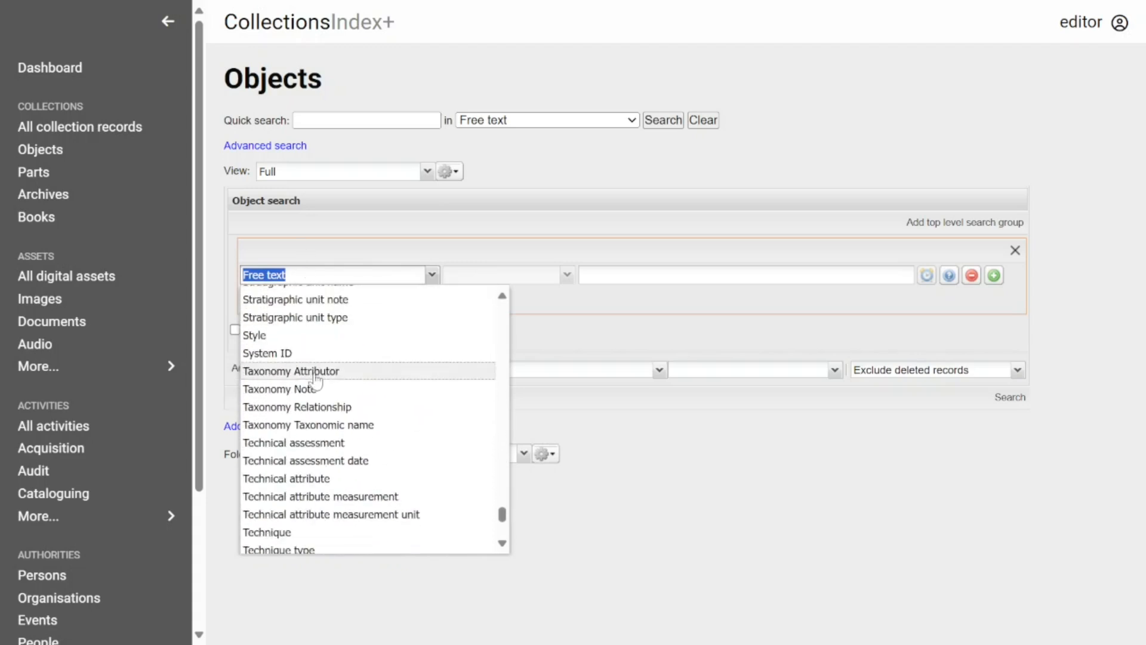
pyautogui.scroll(-5, 328, 376)
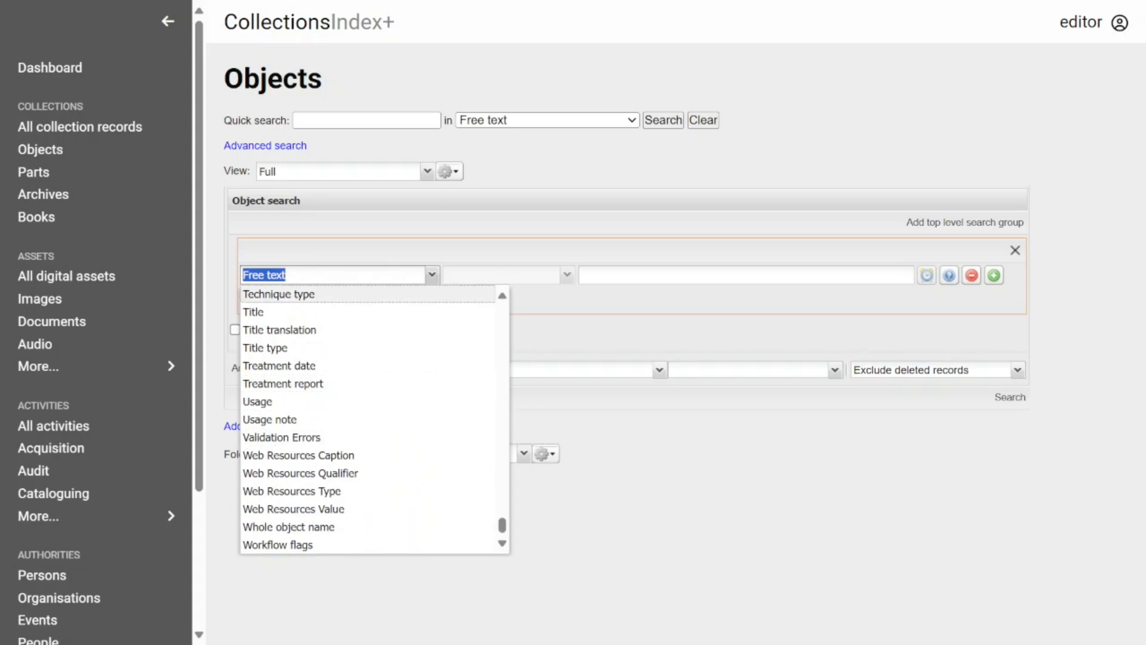
pyautogui.write('extra')
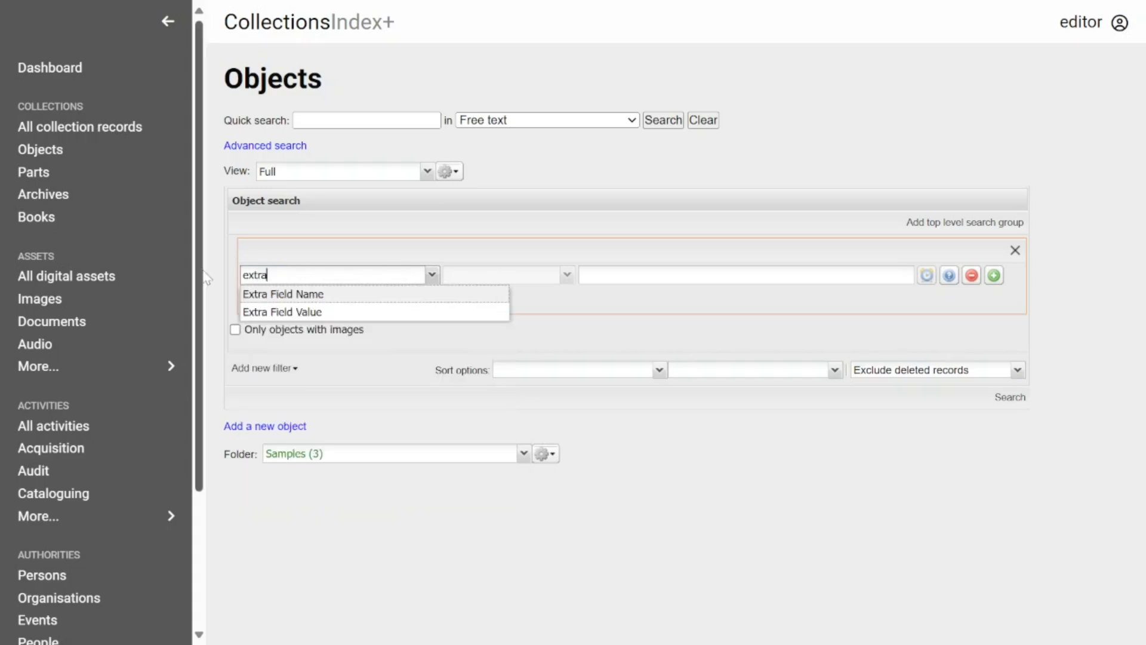
pyautogui.click(298, 294)
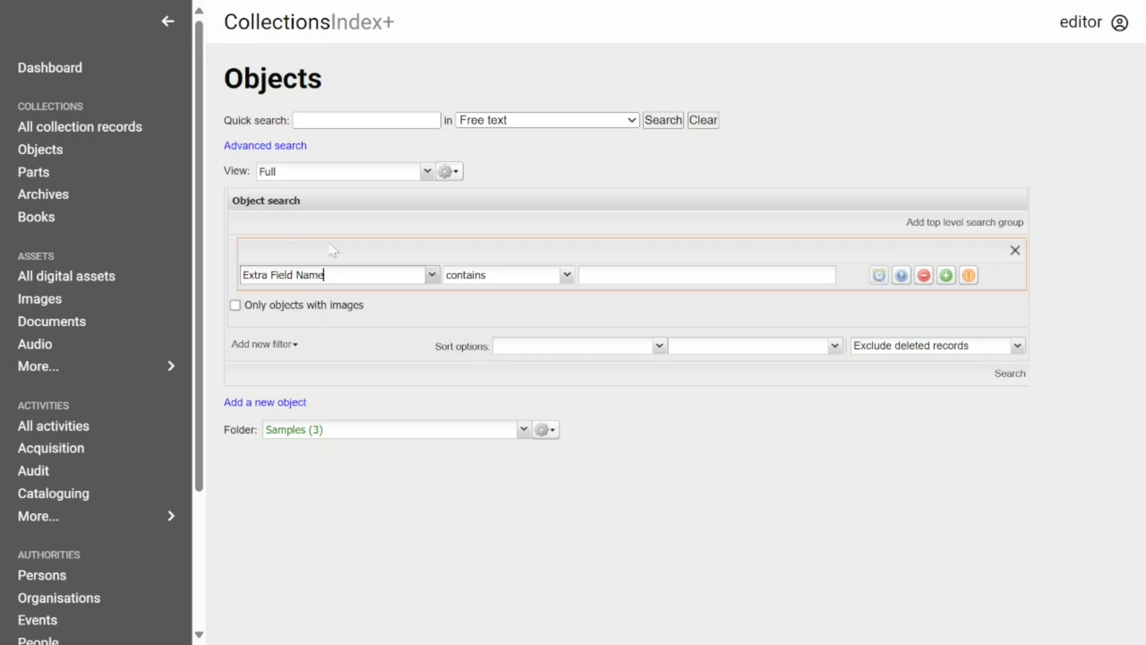
# Set the operator to 'is not empty' and run the search.
pyautogui.click(567, 275)
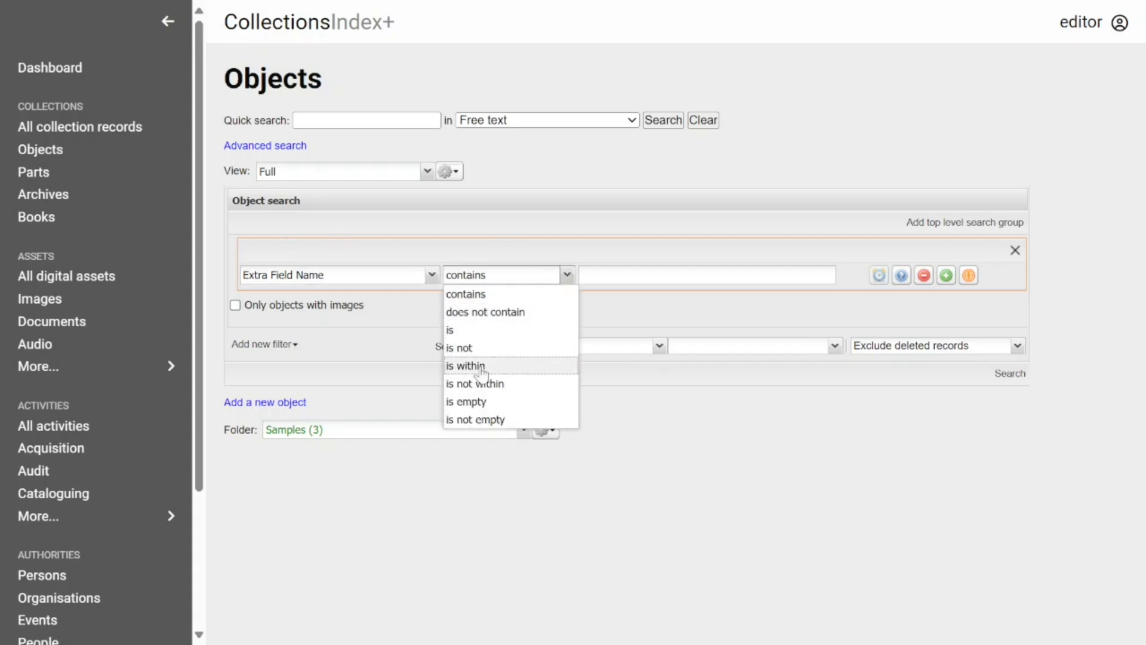
pyautogui.click(484, 420)
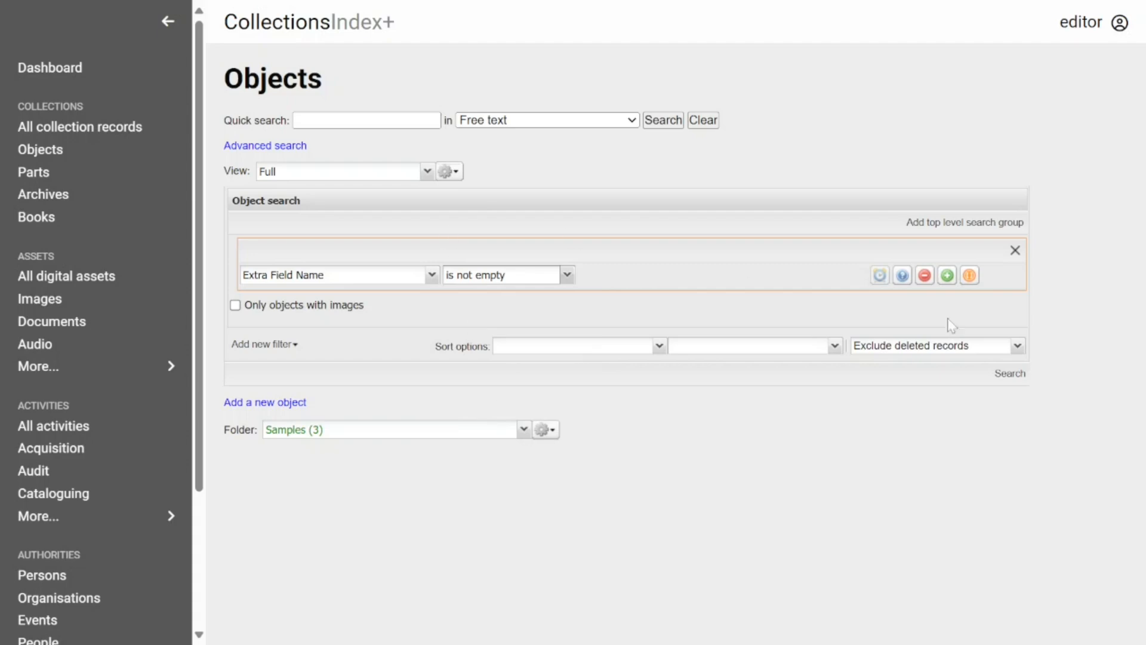
pyautogui.click(1011, 374)
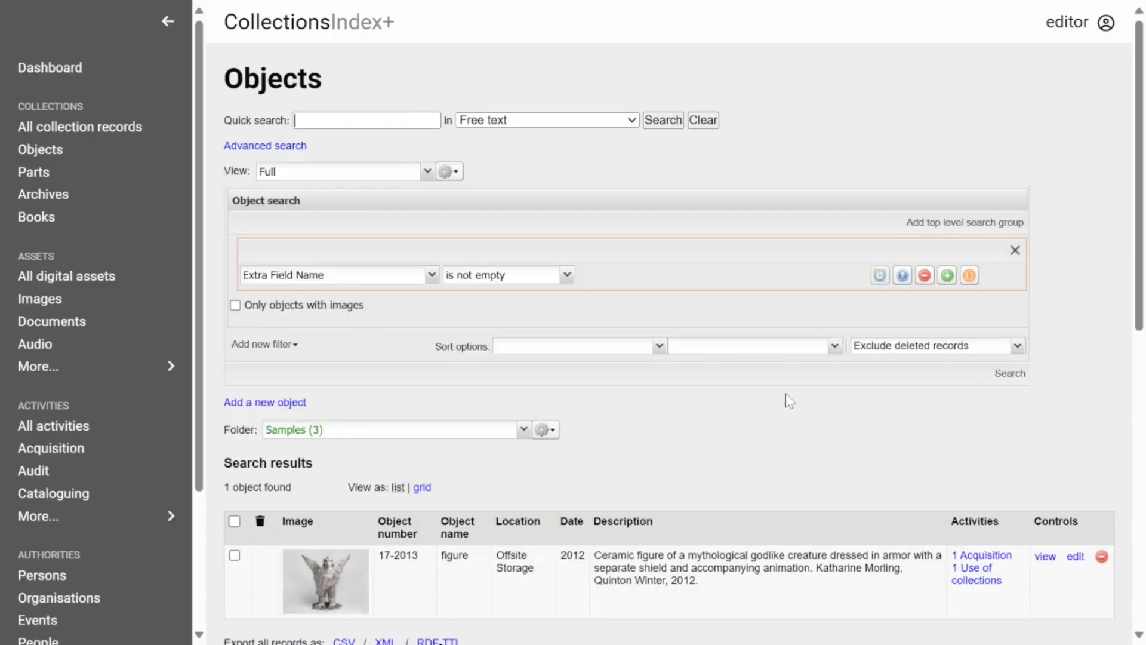
pyautogui.scroll(-3, 678, 353)
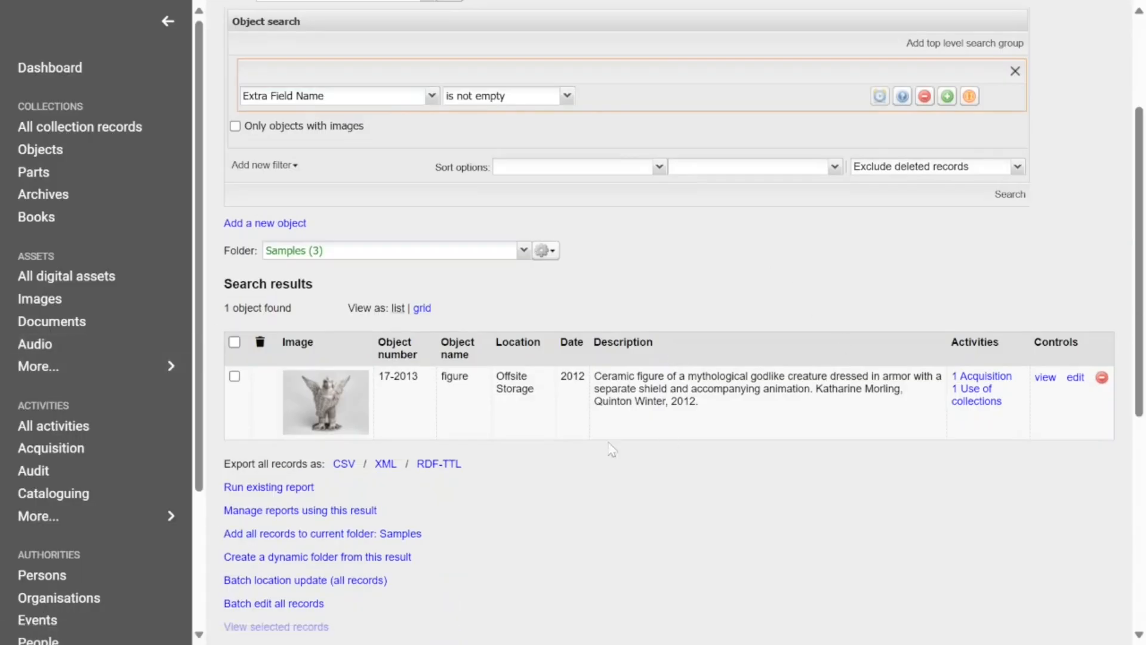
pyautogui.scroll(-3, 412, 382)
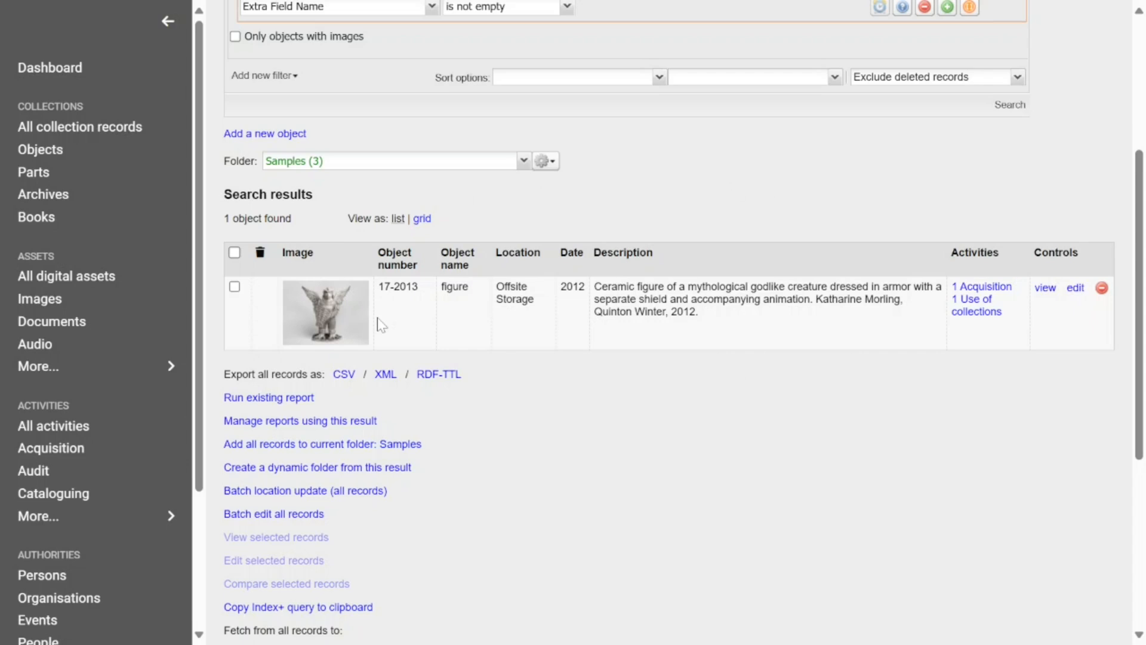
pyautogui.scroll(5, 309, 292)
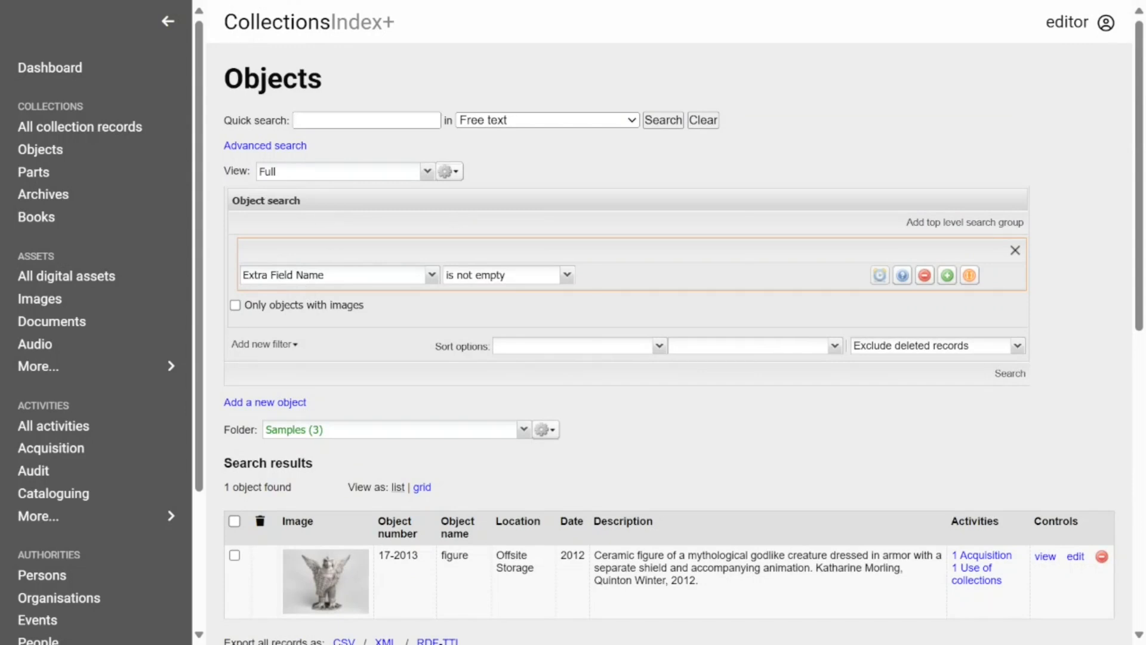
# Change the criterion to Extra Field Name is Special Category.
pyautogui.click(569, 276)
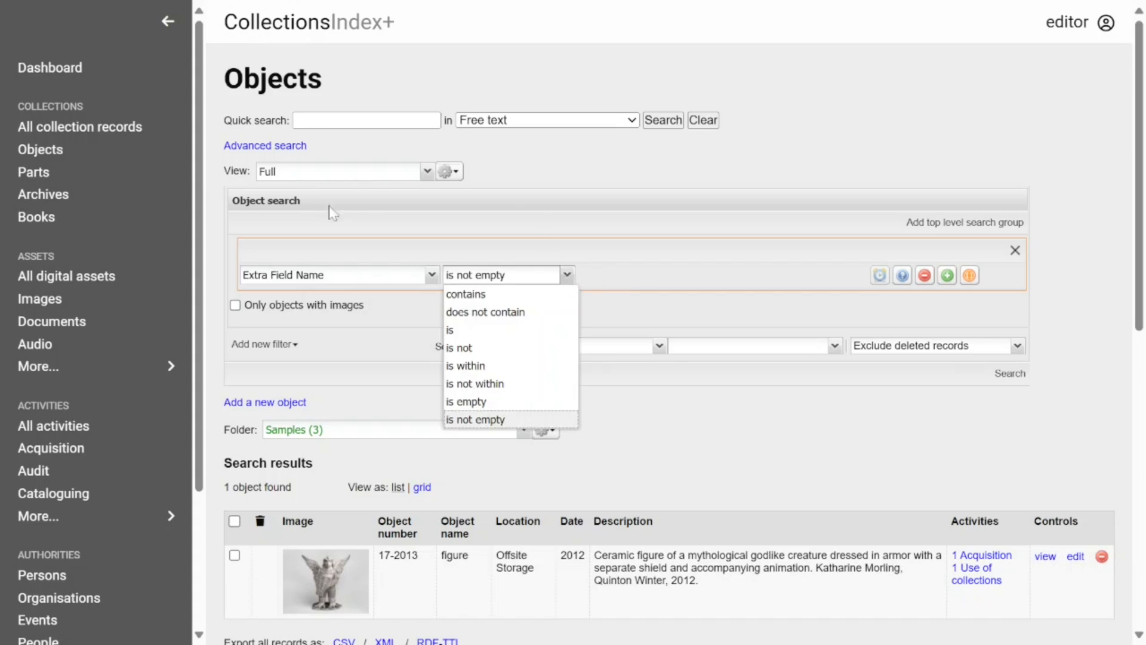
pyautogui.click(479, 331)
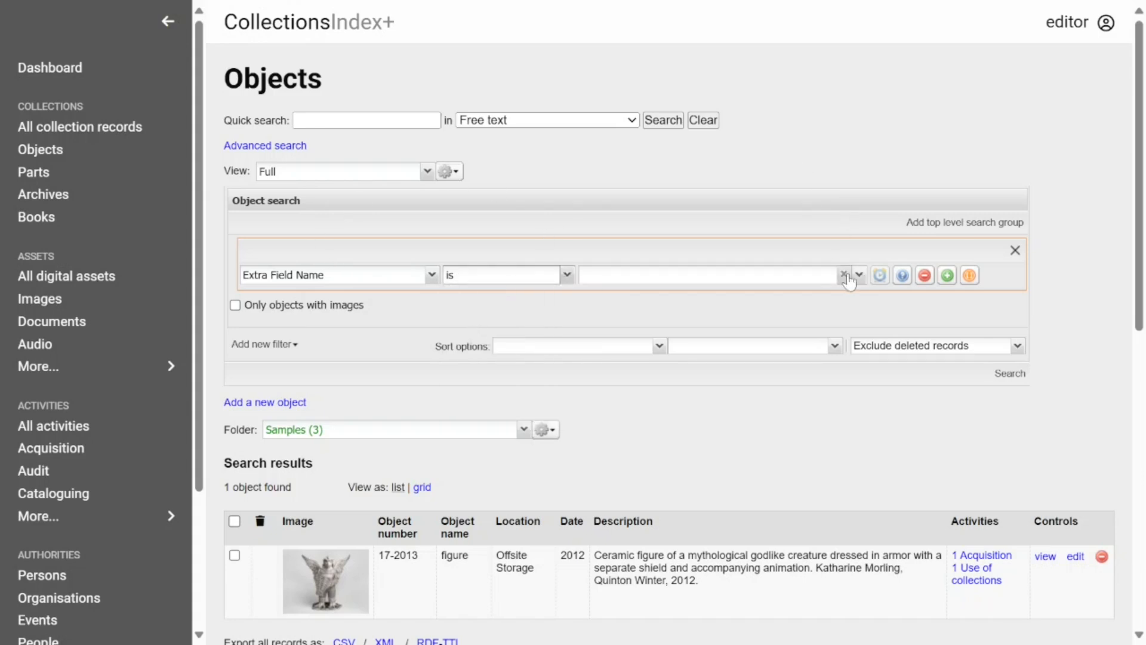
pyautogui.click(859, 274)
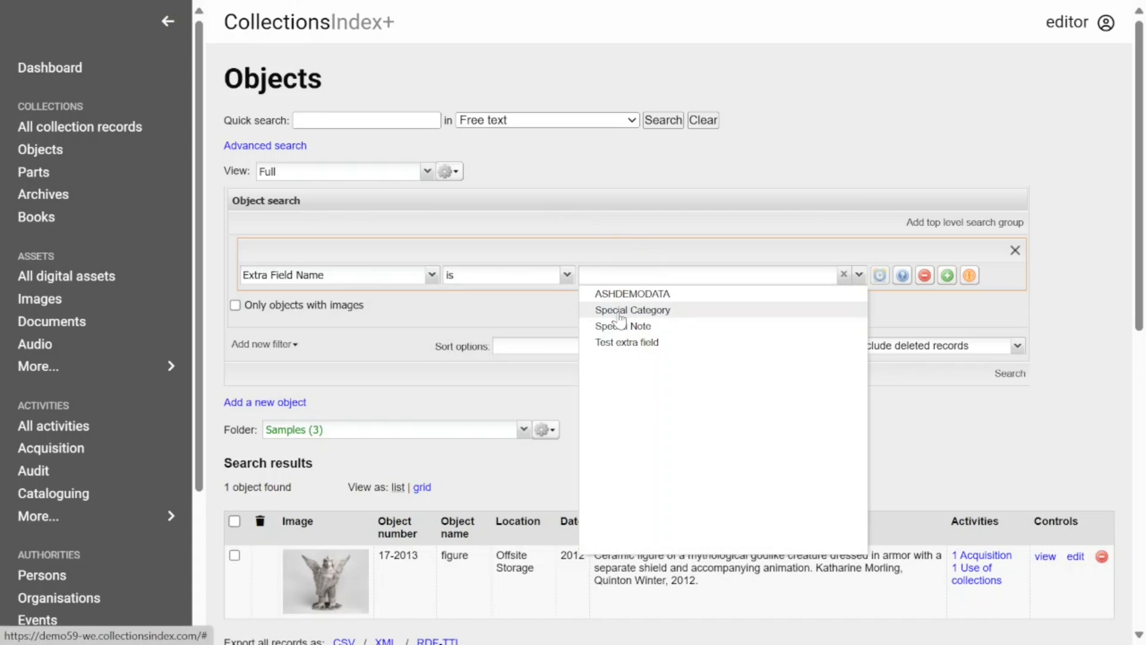
pyautogui.click(642, 312)
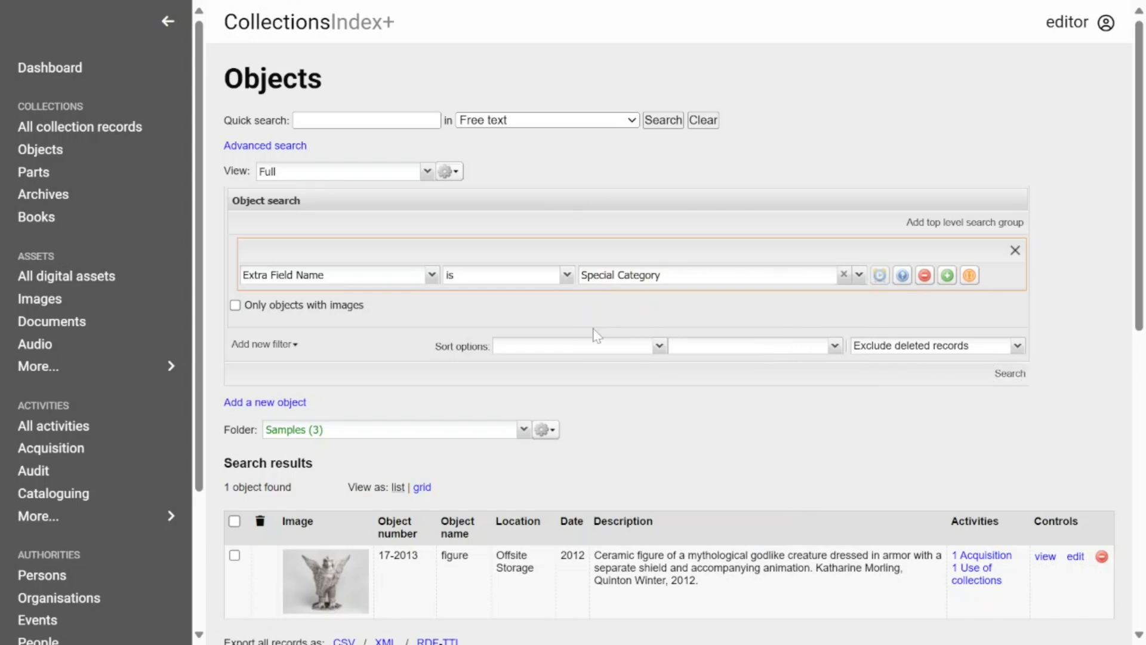
# Add an Extra Field Value contains 'A+' criterion and run the search.
pyautogui.click(948, 275)
pyautogui.moveTo(285, 299); pyautogui.dragTo(232, 280)
pyautogui.write('extra')
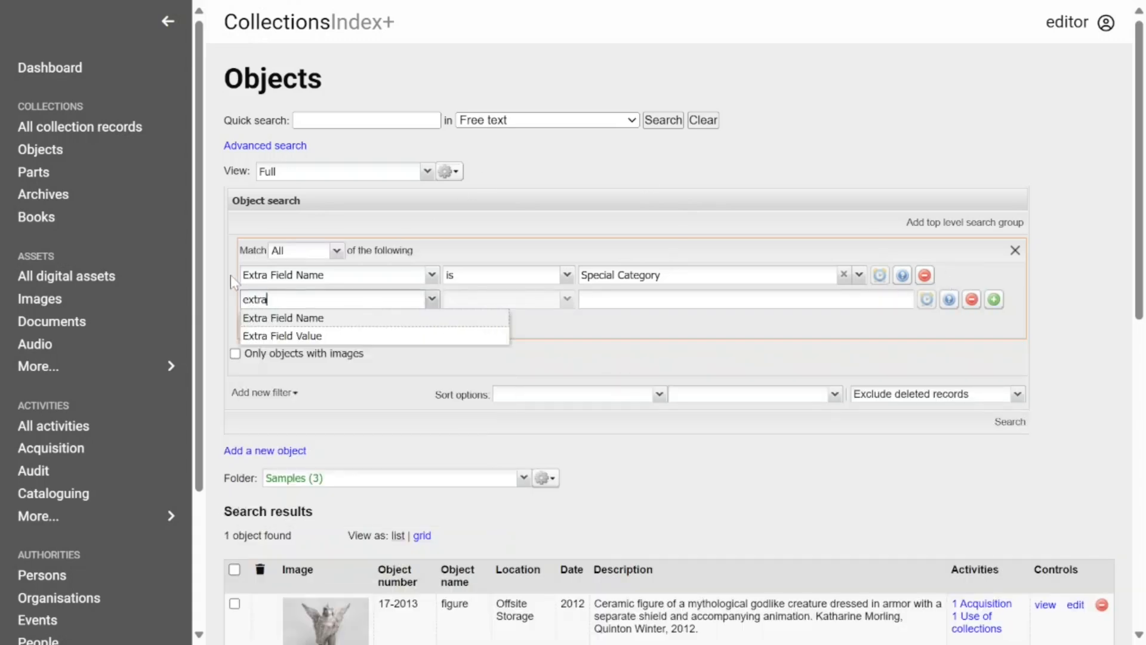
pyautogui.click(298, 336)
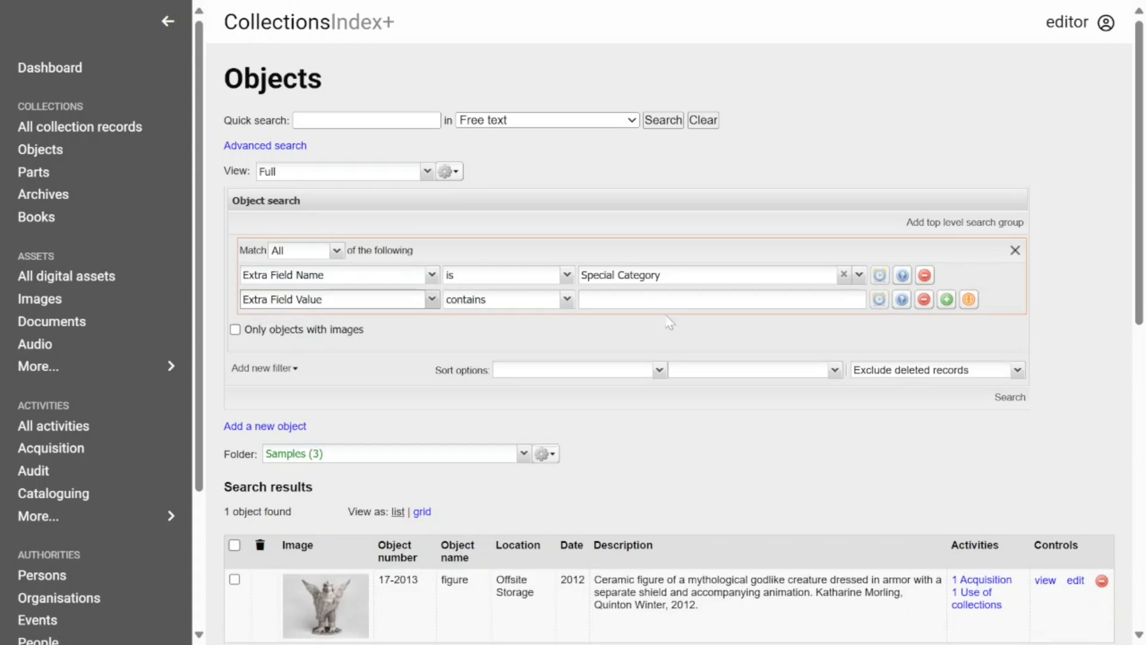
pyautogui.write('A+')
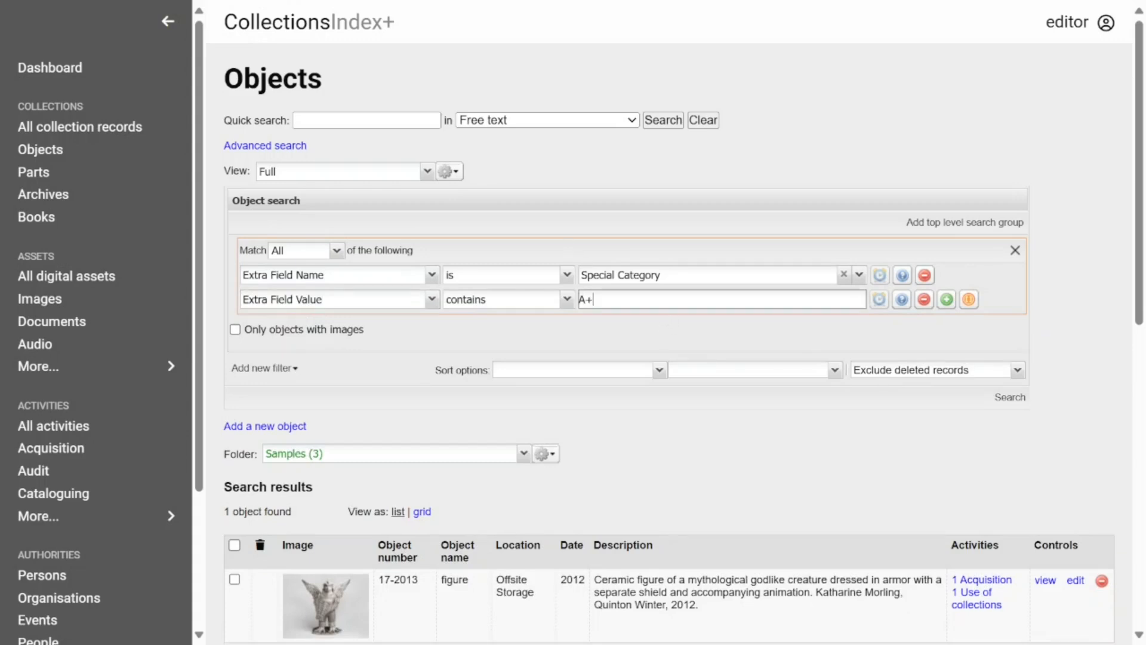
pyautogui.click(1015, 397)
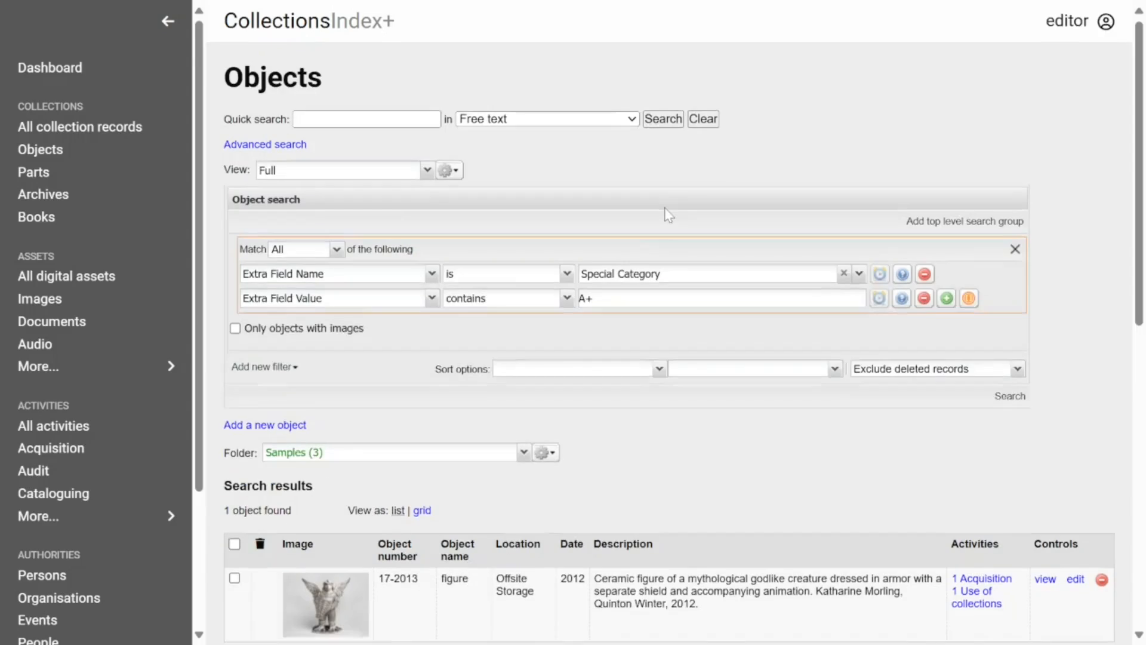
pyautogui.scroll(-1, 668, 214)
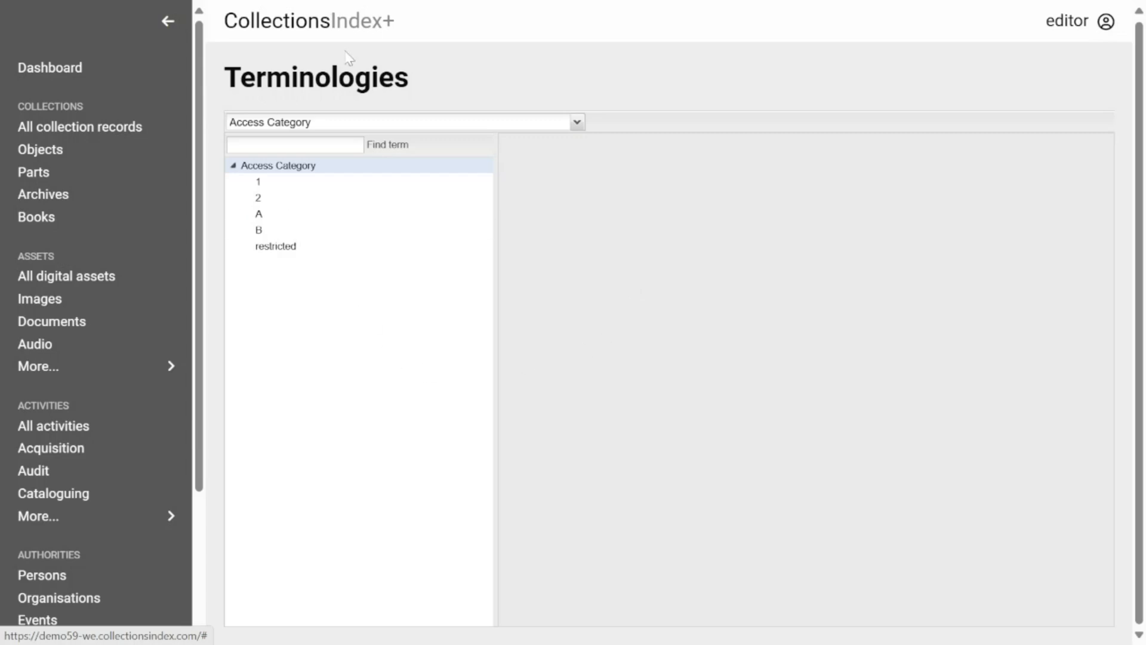
# Show the Extra Field Name terminology terms and open the root node's actions menu.
pyautogui.click(577, 124)
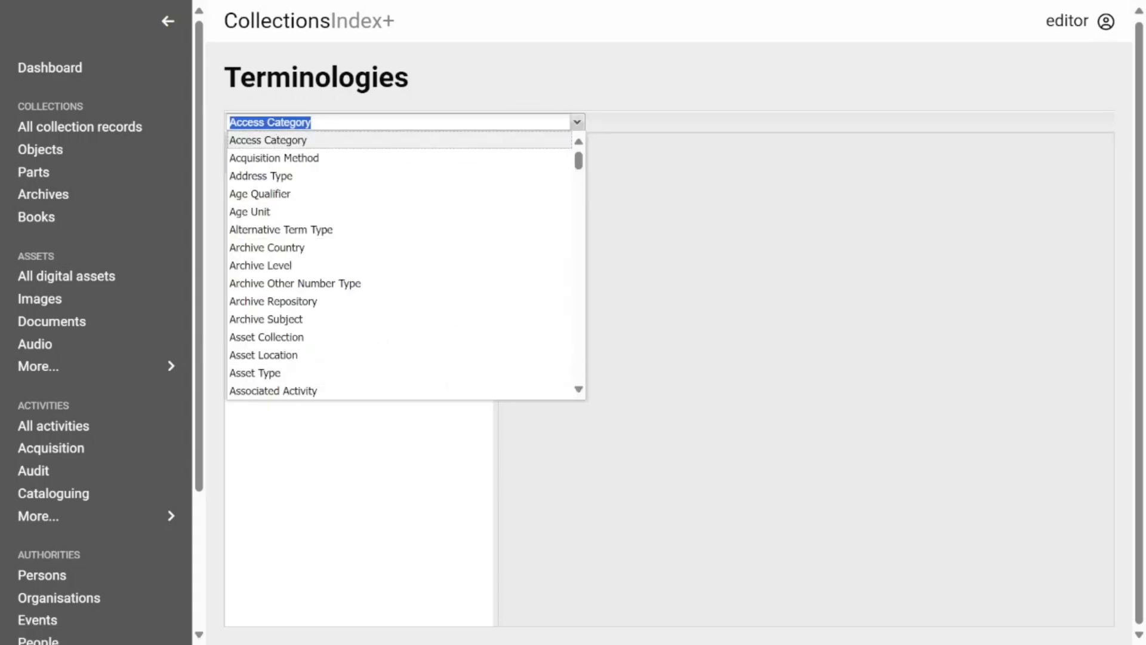
pyautogui.write('extra')
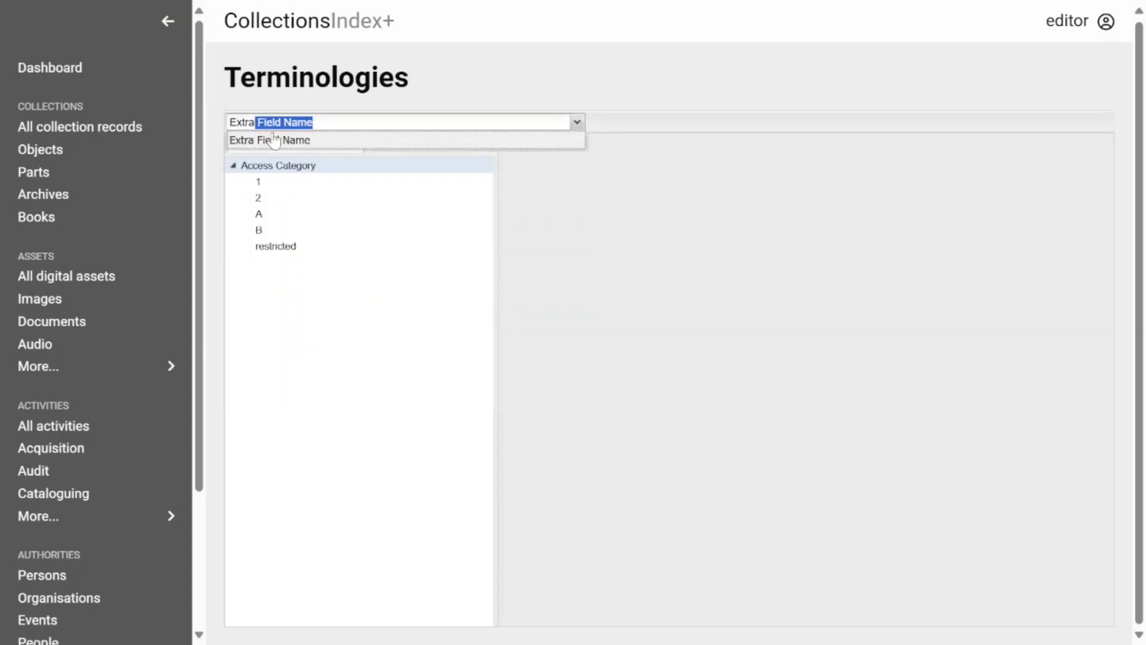
pyautogui.click(274, 141)
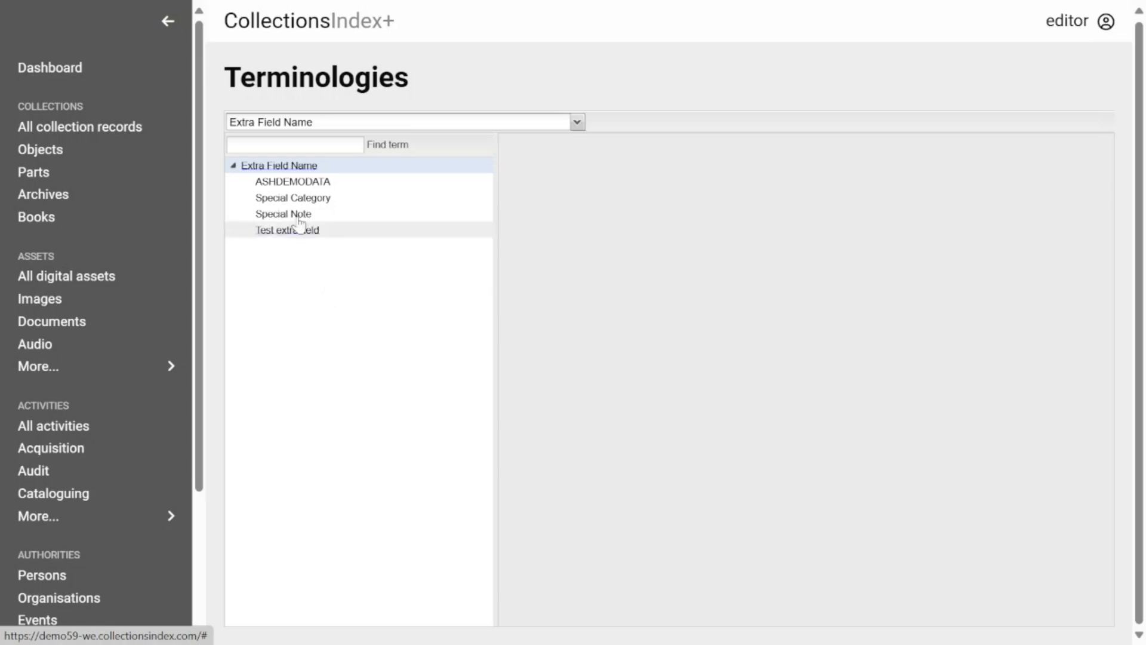
pyautogui.rightClick(277, 168)
# Add a temporary-comment child term under the Extra Field Name root.
pyautogui.click(313, 179)
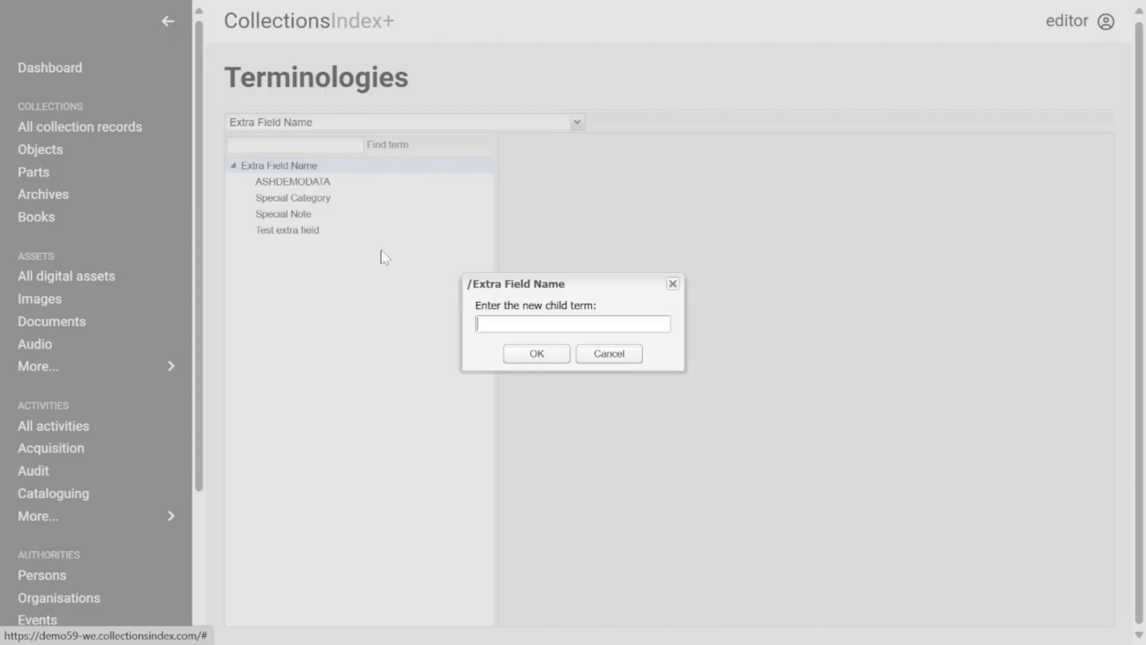
pyautogui.click(525, 328)
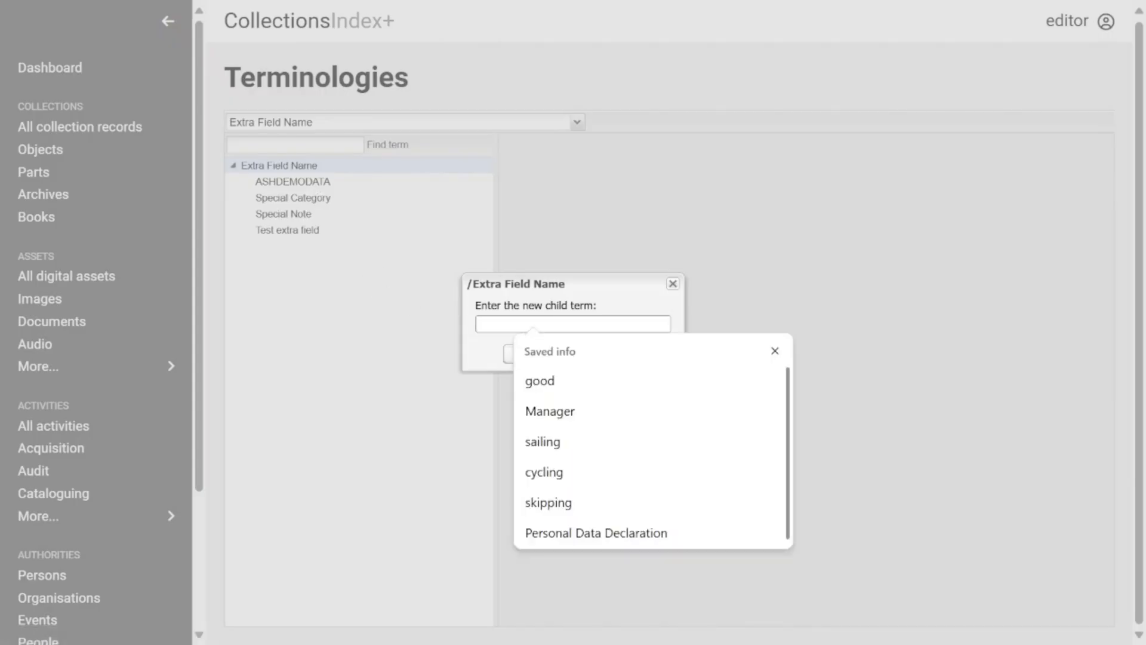
pyautogui.write("Joe's Addition")
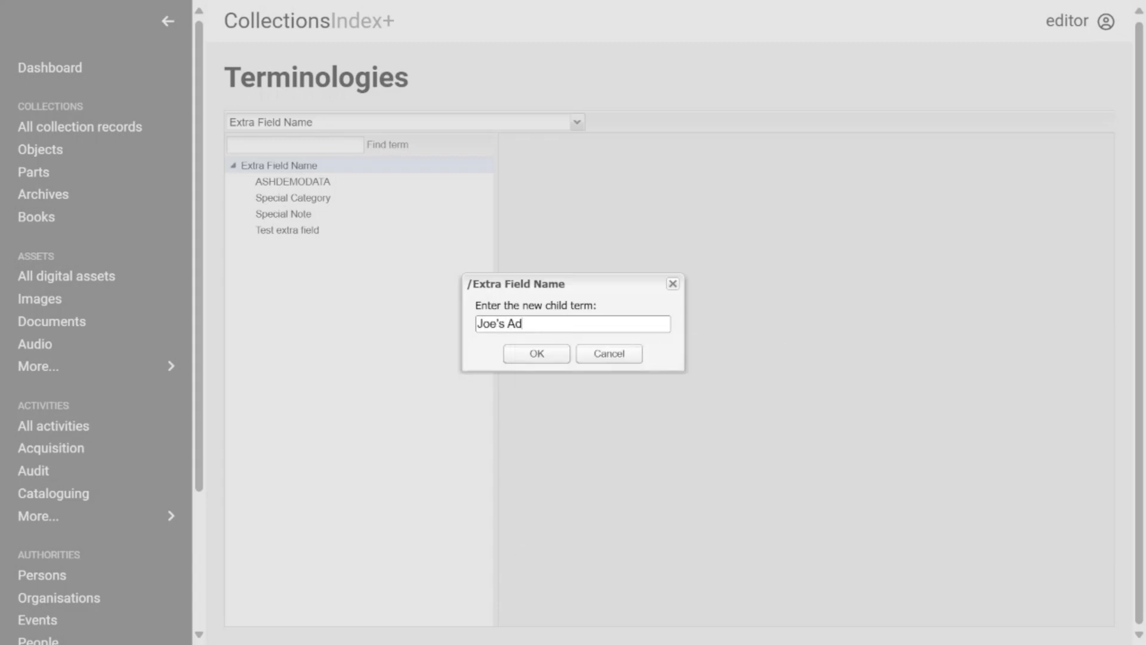
pyautogui.press('BackSpace')
pyautogui.press('BackSpace')
pyautogui.press('BackSpace')
pyautogui.press('BackSpace')
pyautogui.press('BackSpace')
pyautogui.press('BackSpace')
pyautogui.press('BackSpace')
pyautogui.press('BackSpace')
pyautogui.write('Temporary Comment')
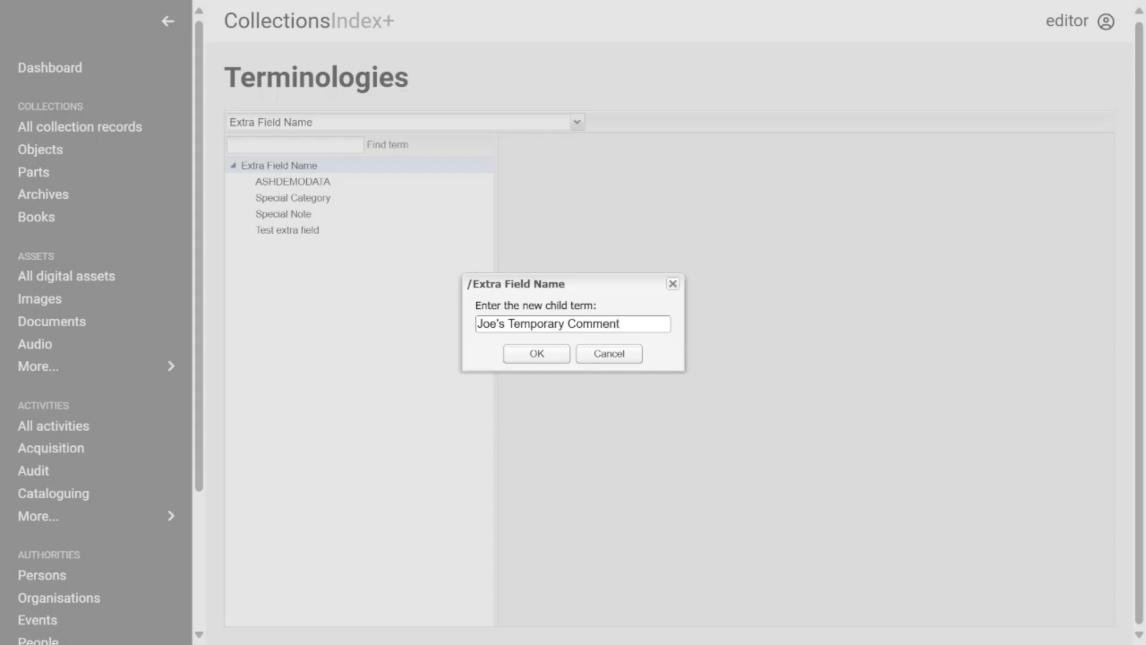
pyautogui.click(536, 354)
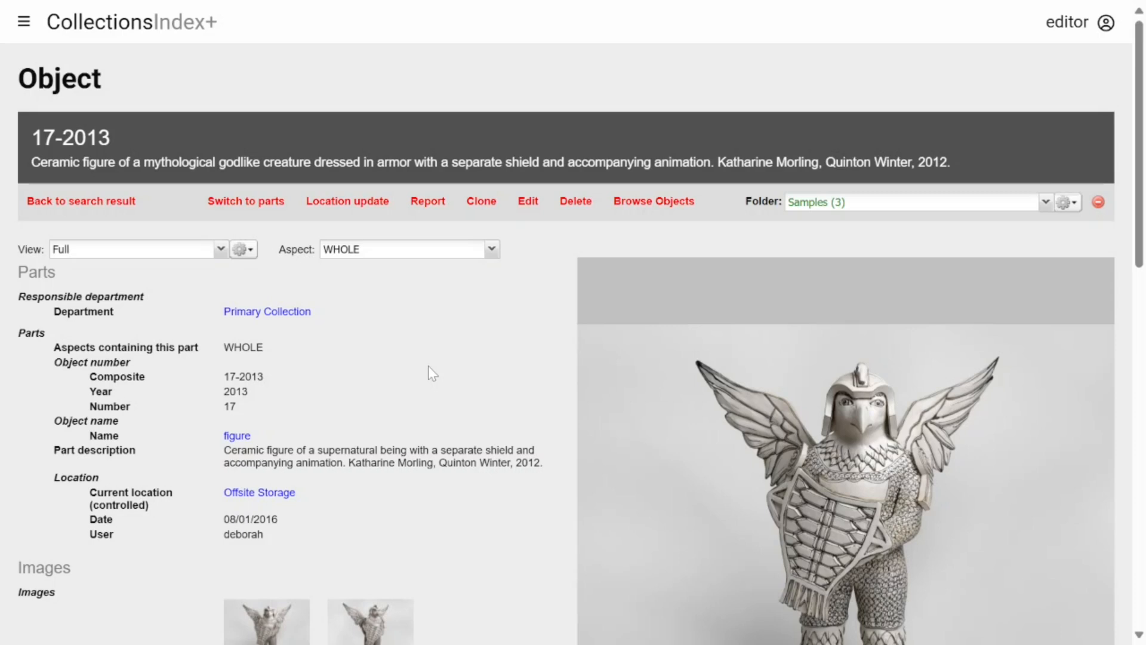
pyautogui.scroll(-15, 430, 373)
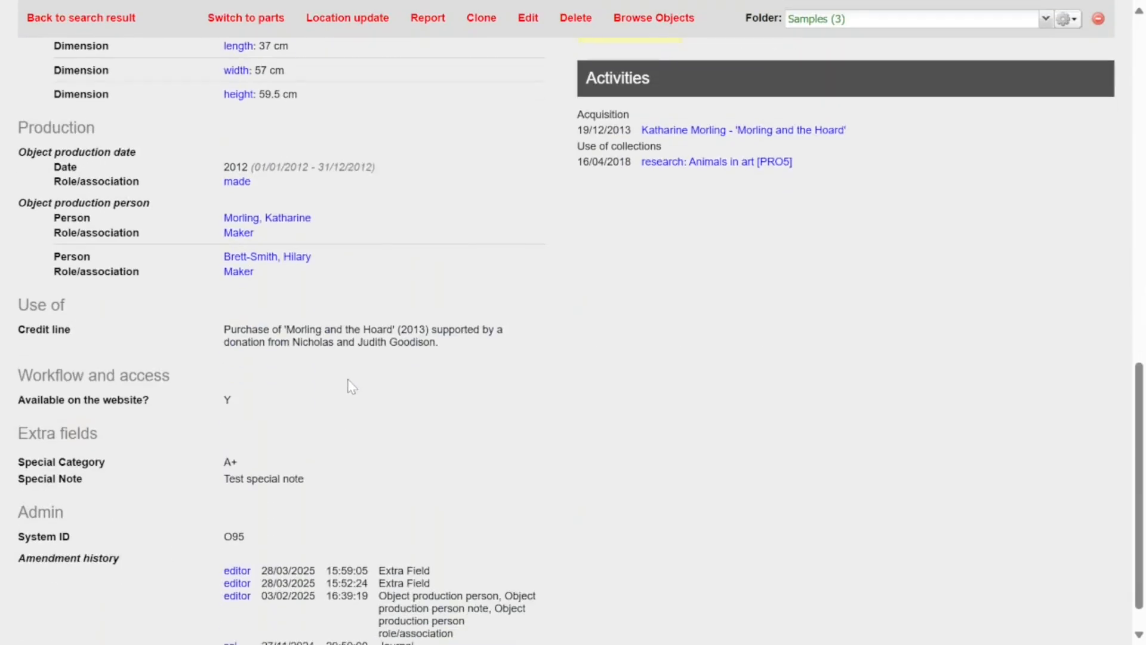
pyautogui.scroll(-1, 352, 386)
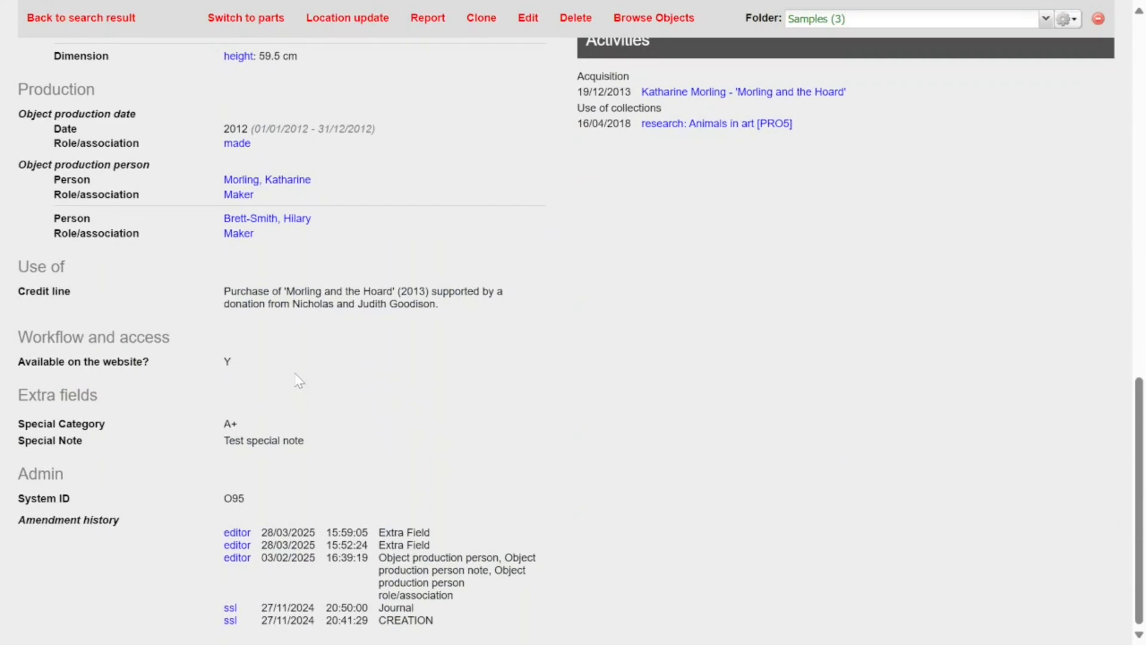